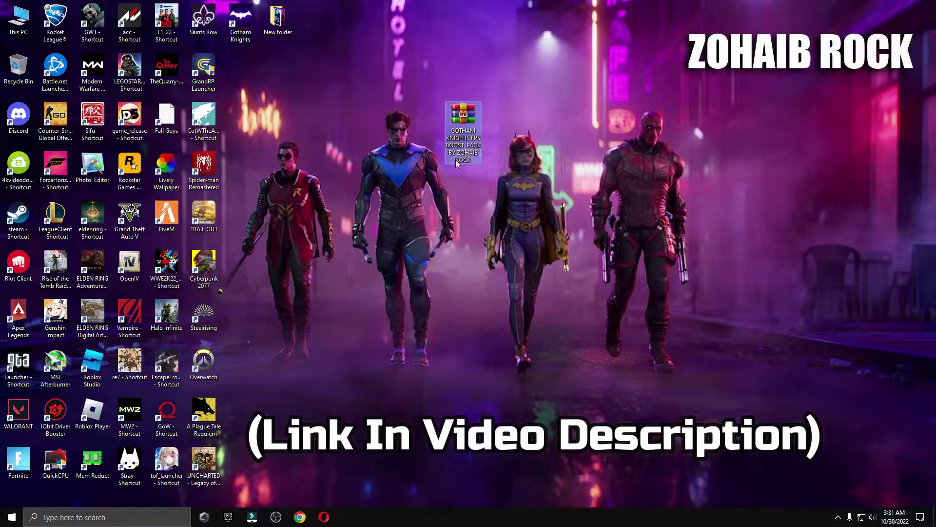
Step: Extract the Gotham Knights FPS boost pack archive to the desktop and open the extracted folder in the archive's place
right_click(460, 124)
click(516, 171)
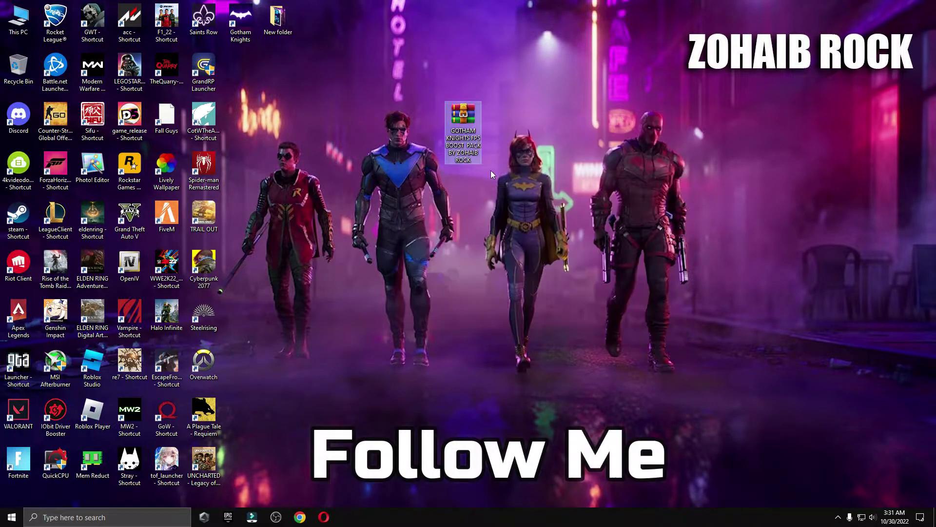
drag(240, 68, 467, 133)
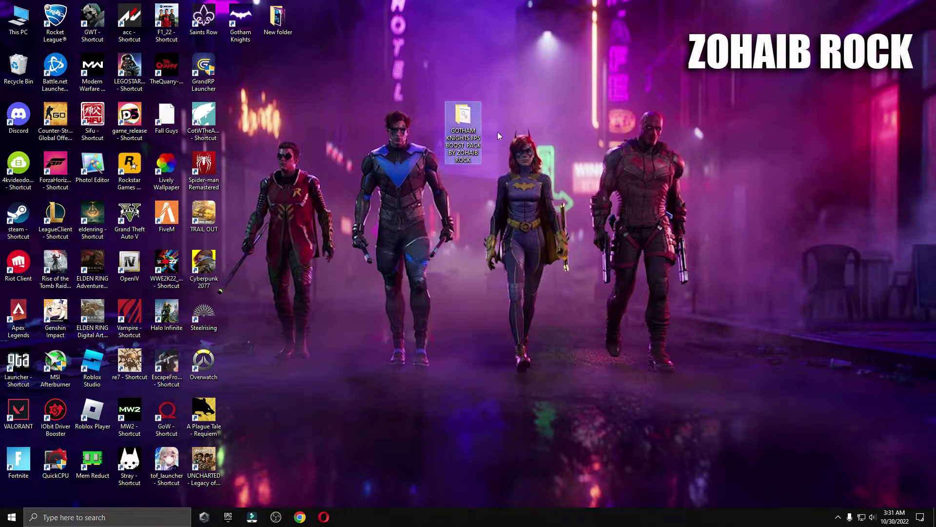
double_click(458, 139)
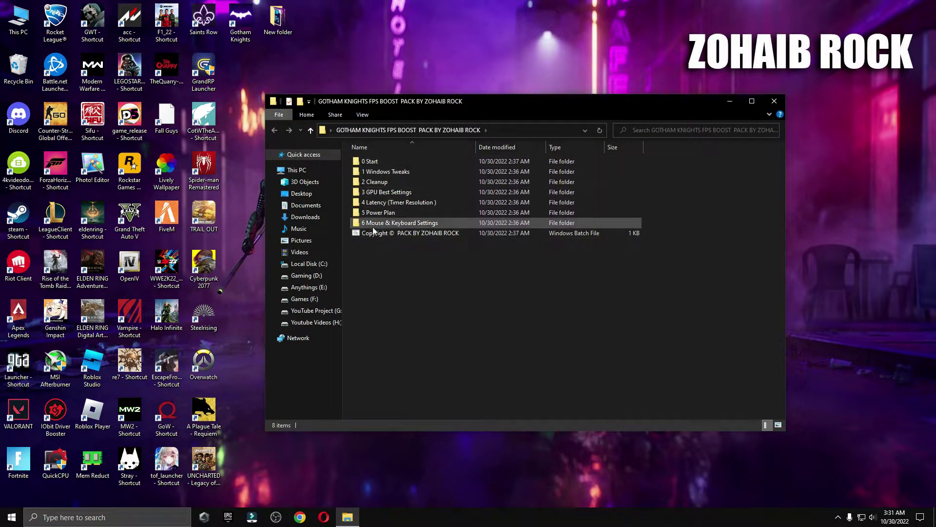
Step: From the pack's 0 Start folder, open Create A Restore Point and set drive C's maximum system protection usage to 4%
double_click(381, 164)
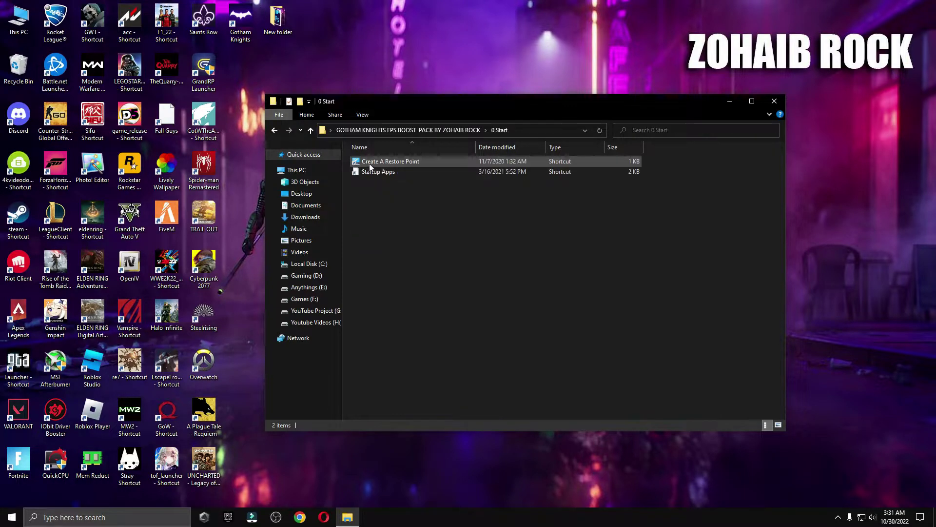
double_click(402, 162)
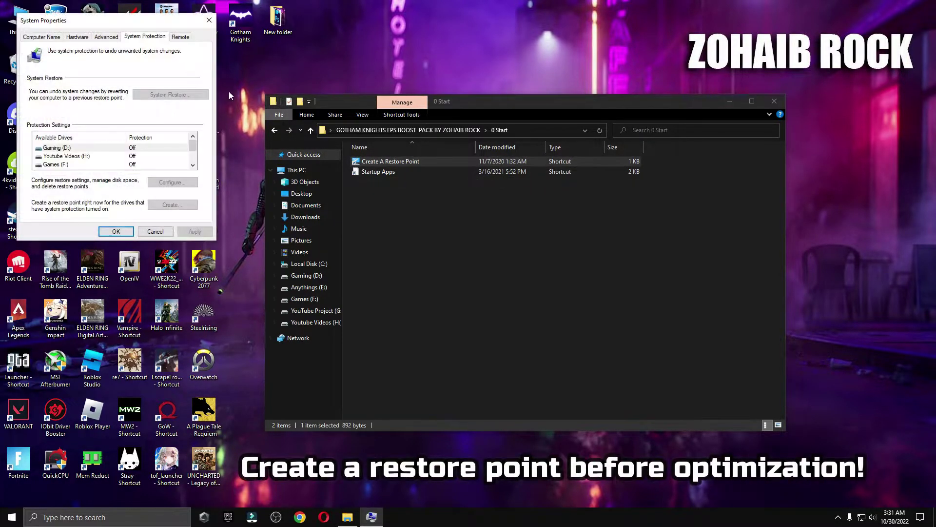
drag(159, 21, 469, 104)
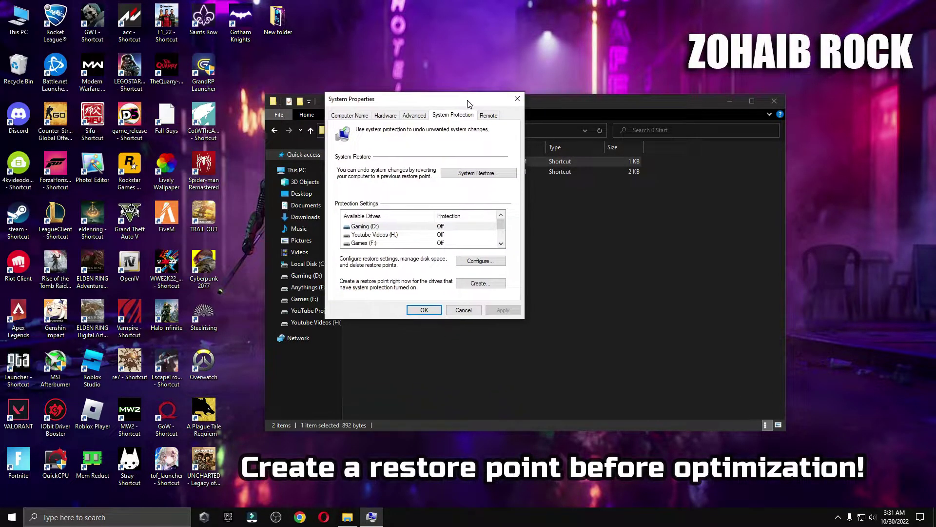
scroll(407, 239, down, 2)
click(407, 236)
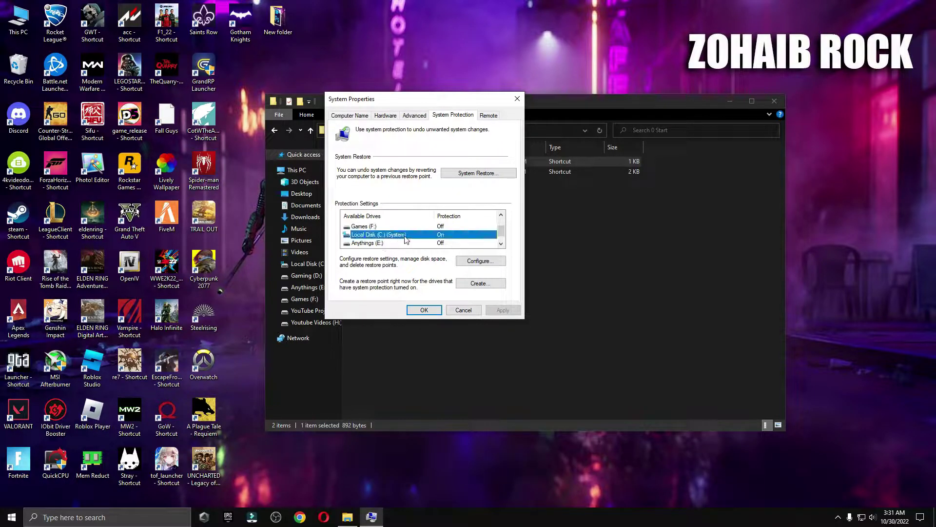
click(469, 262)
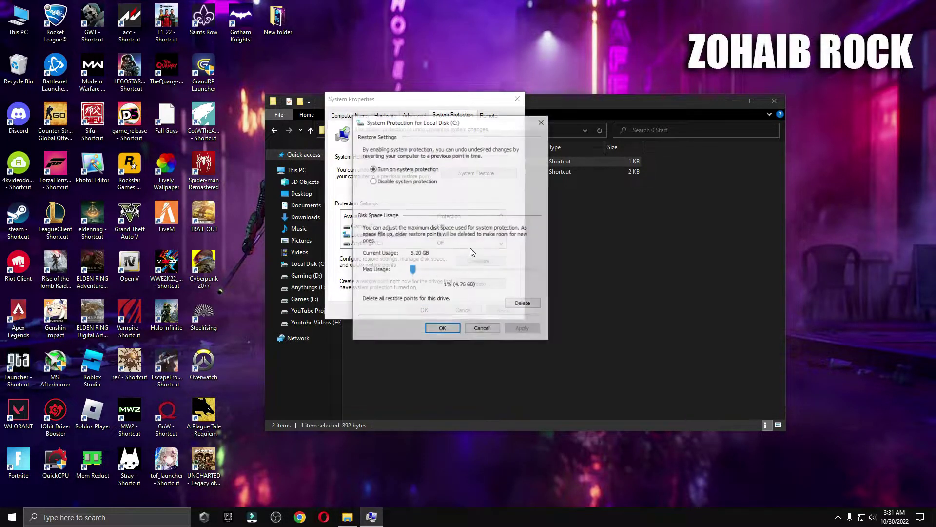
drag(415, 269, 418, 273)
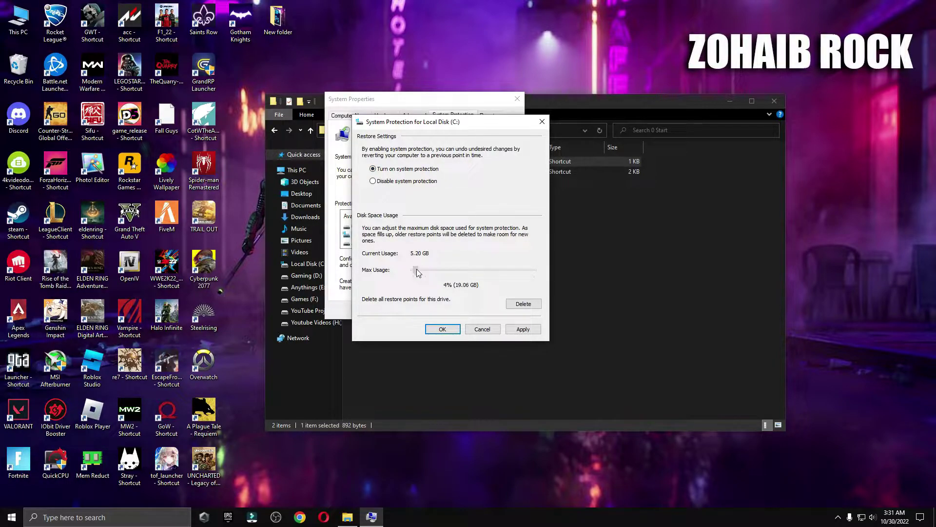
click(523, 330)
click(444, 328)
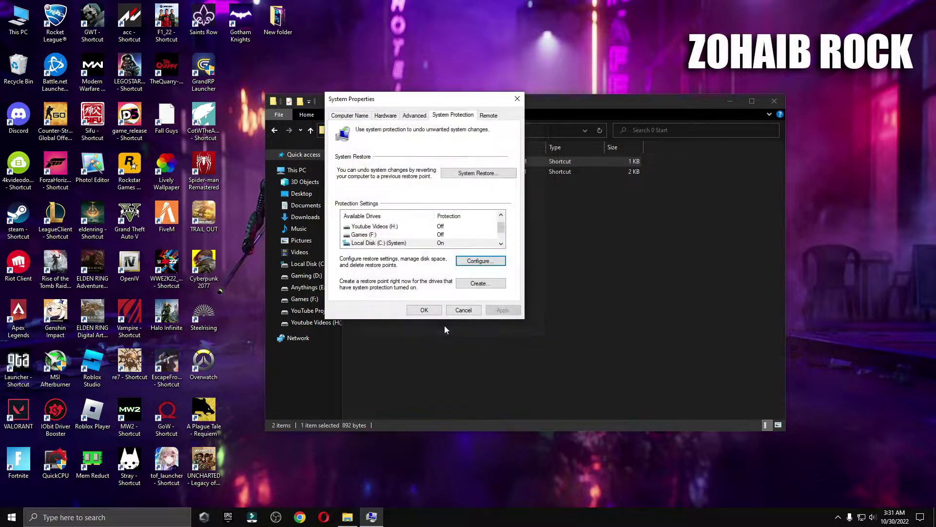
Step: Create a restore point described as "Restore Point" and close the System Properties dialog
click(502, 286)
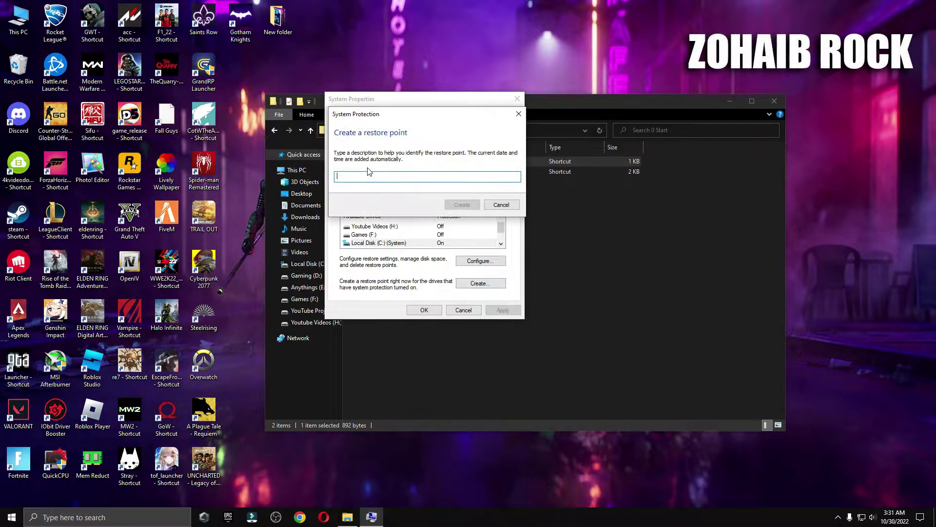
text(Restore)
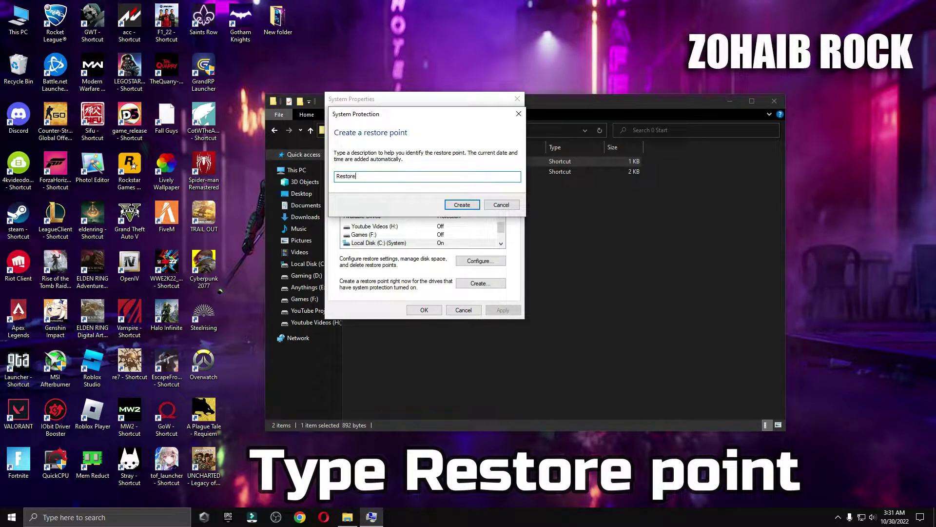
text( Point)
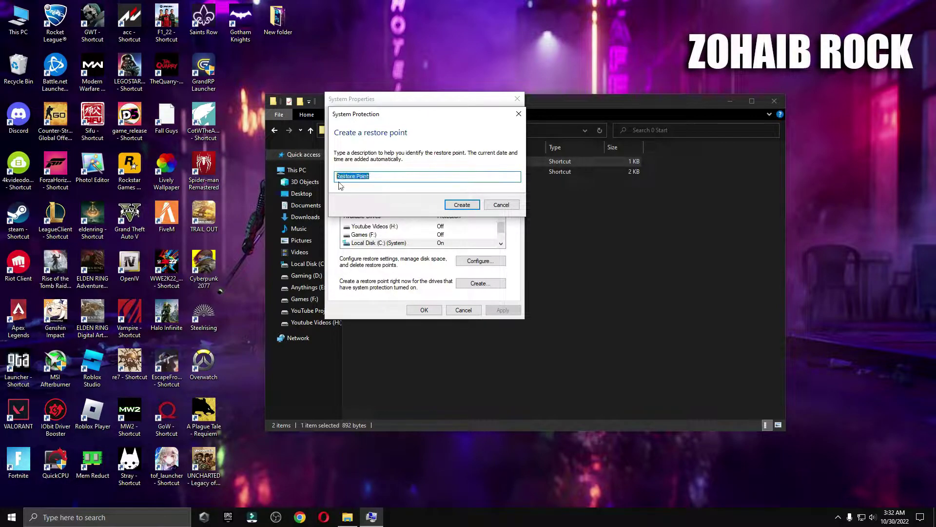
click(445, 205)
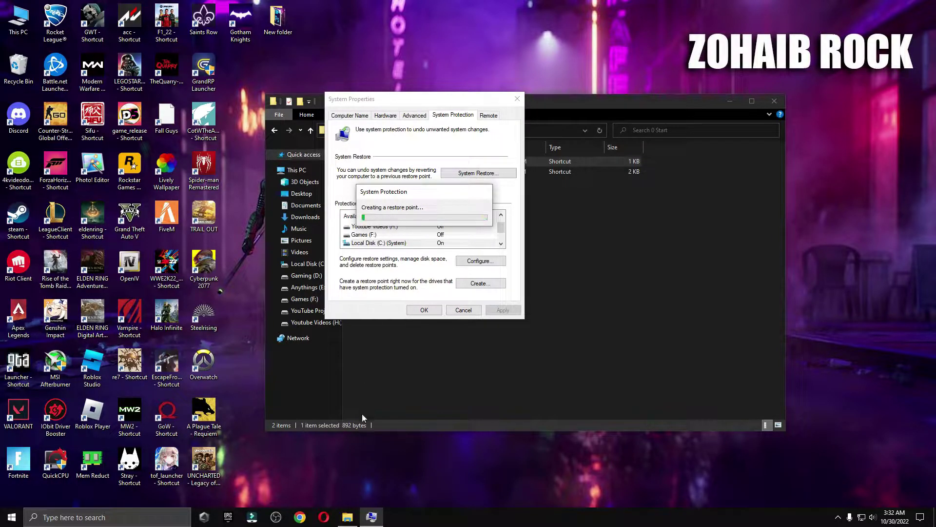
click(480, 213)
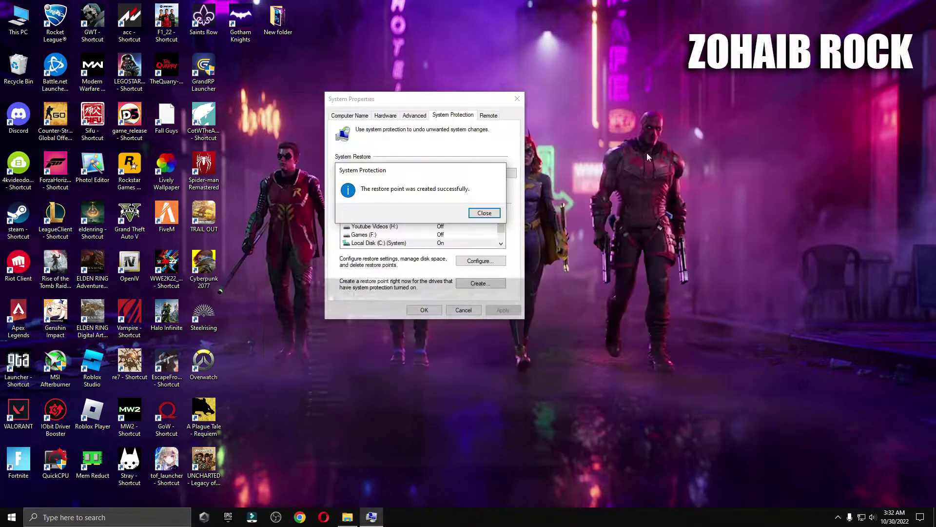
click(484, 214)
click(424, 310)
Step: Open the Startup Apps list in Task Manager and make sure Skype, µTorrent and Cortana are disabled at startup
click(349, 519)
click(379, 173)
key(ctrl+shift+Escape)
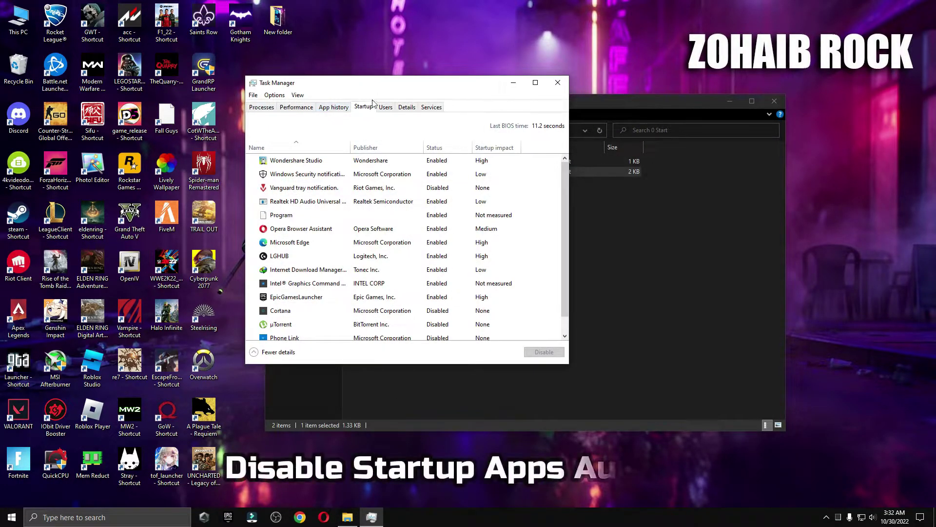
scroll(405, 298, down, 1)
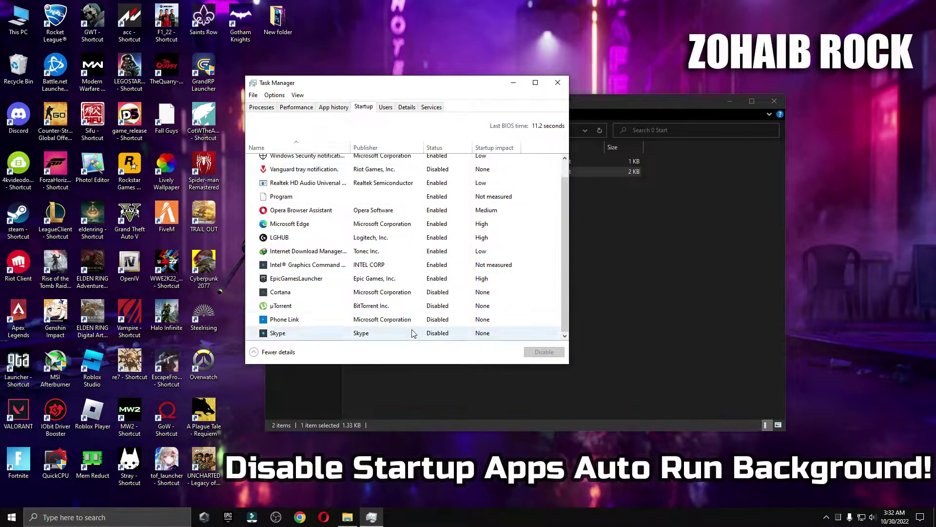
click(426, 336)
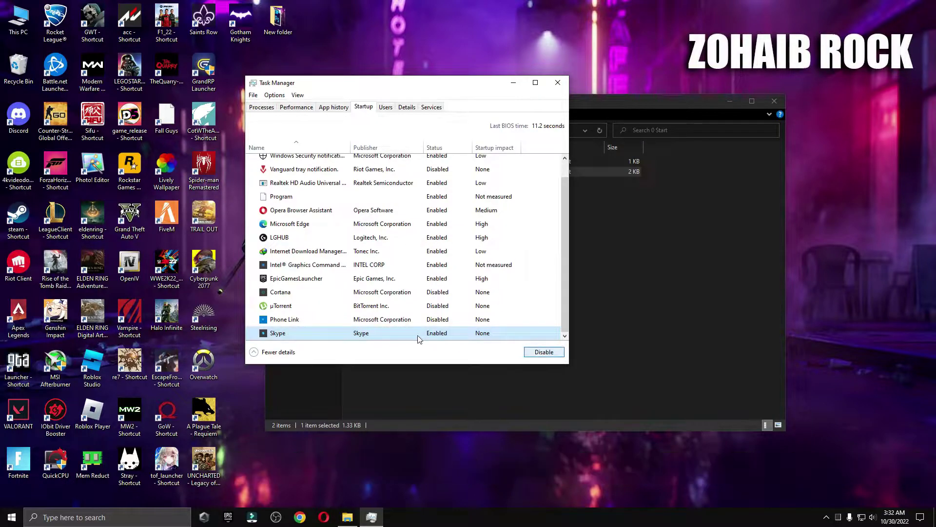
click(393, 308)
click(406, 293)
scroll(411, 296, up, 1)
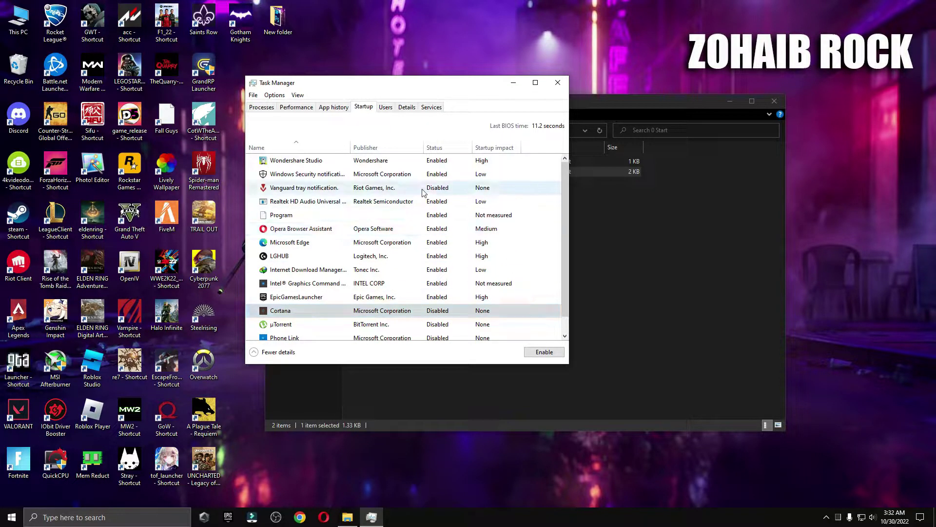
click(407, 191)
click(557, 82)
Step: Return to the boost pack's main folder and open 1 Windows Tweaks
click(410, 131)
double_click(375, 174)
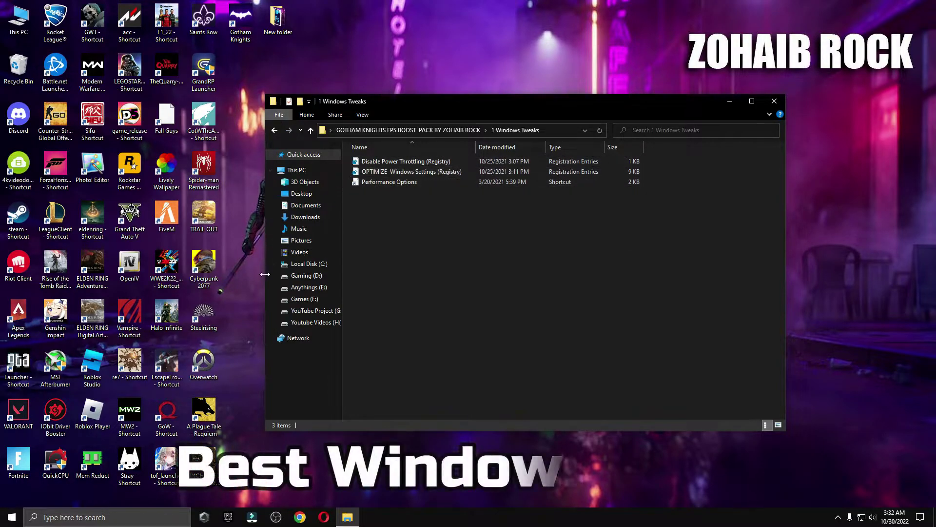
key(super)
click(62, 472)
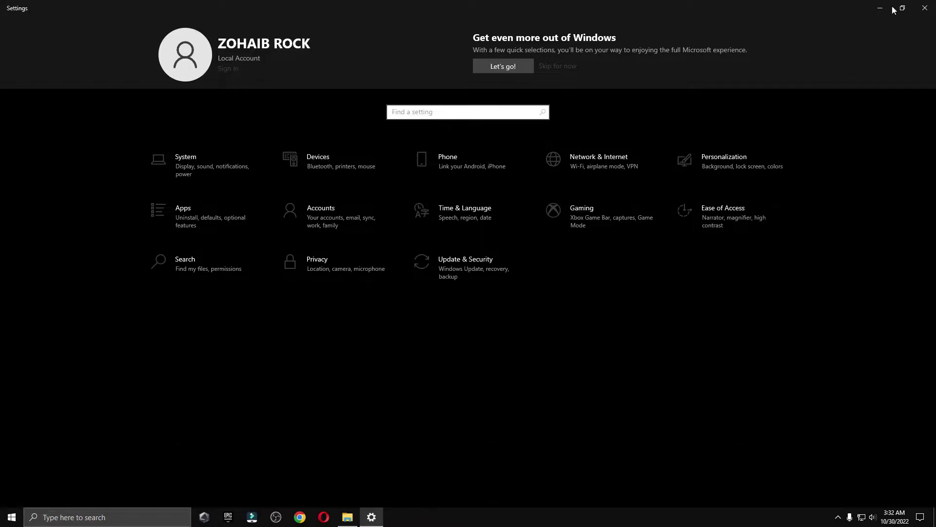
click(925, 8)
Step: Merge the OPTIMIZE Windows Settings and Disable Power Throttling files into the Windows registry
double_click(428, 171)
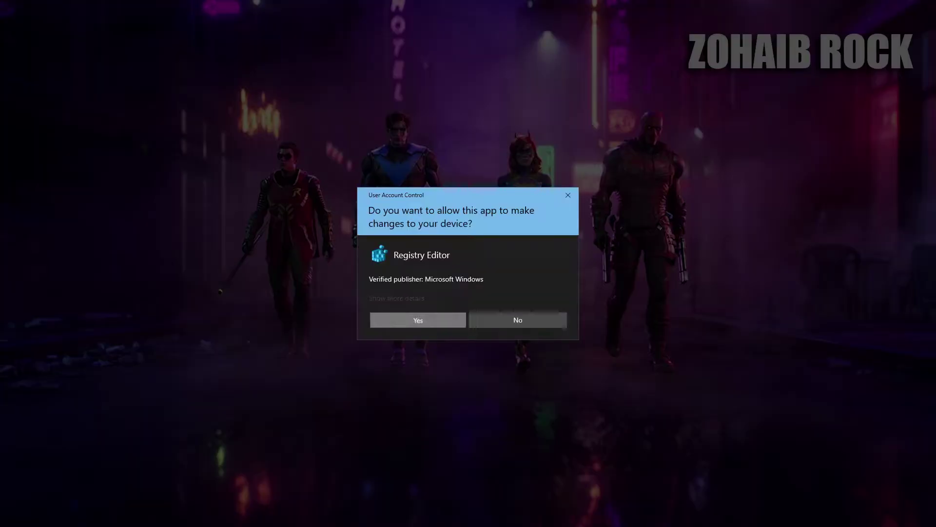
click(419, 319)
click(540, 272)
click(578, 263)
double_click(416, 162)
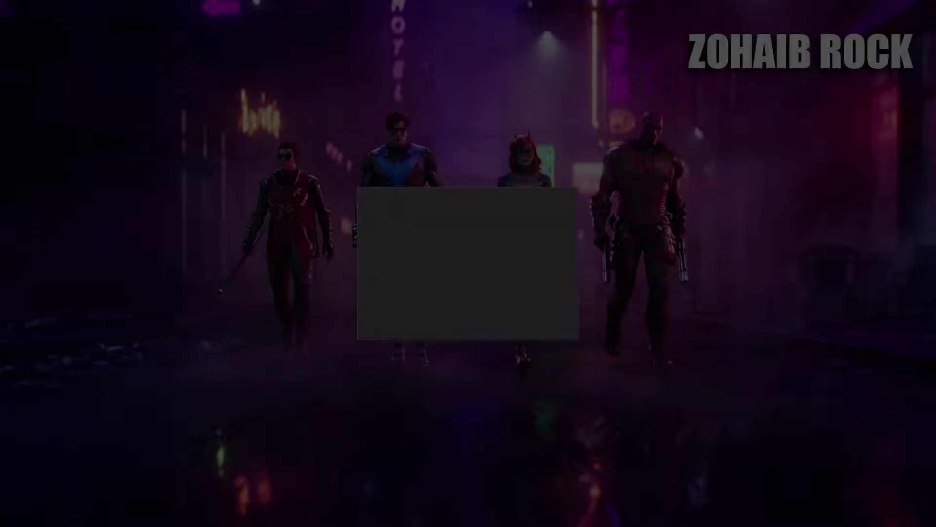
click(419, 320)
click(550, 276)
click(577, 262)
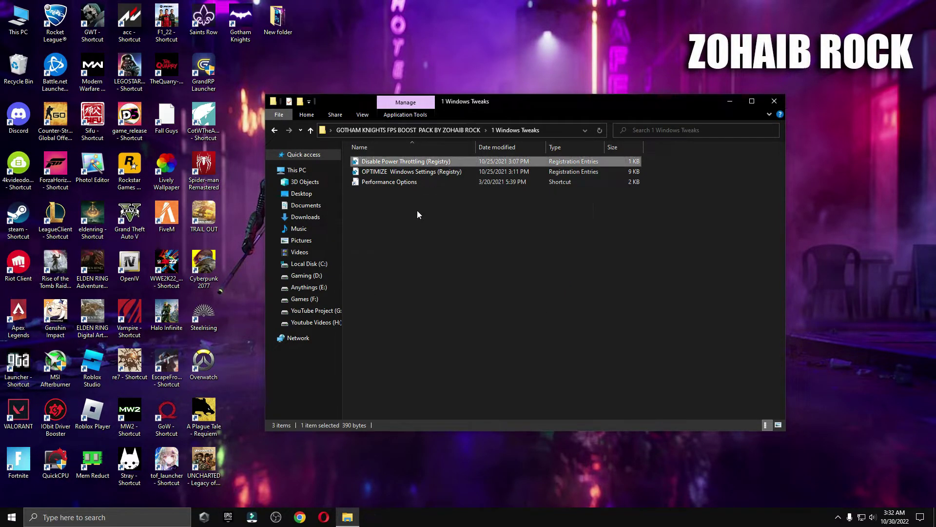
Step: Open Performance Options and accept the visual effects with "Let Windows choose what's best for my computer"
double_click(405, 184)
drag(132, 39, 394, 84)
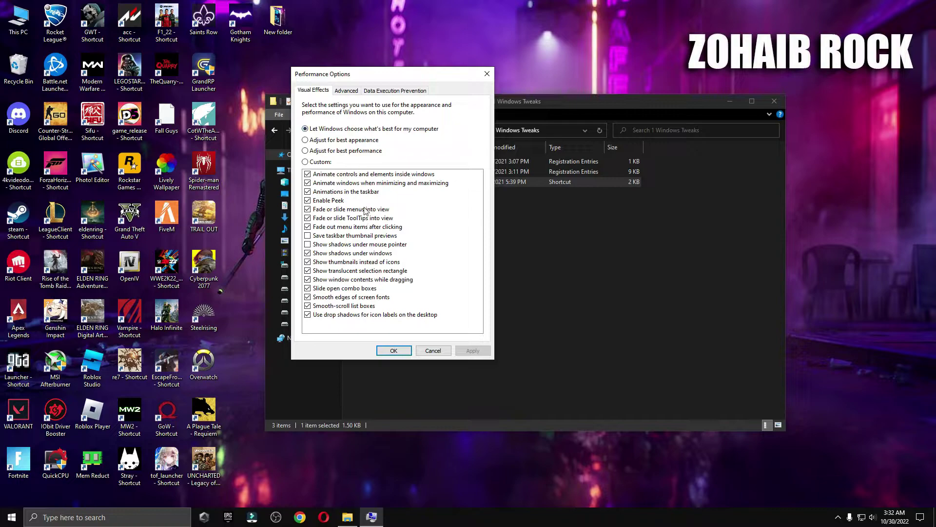
click(393, 351)
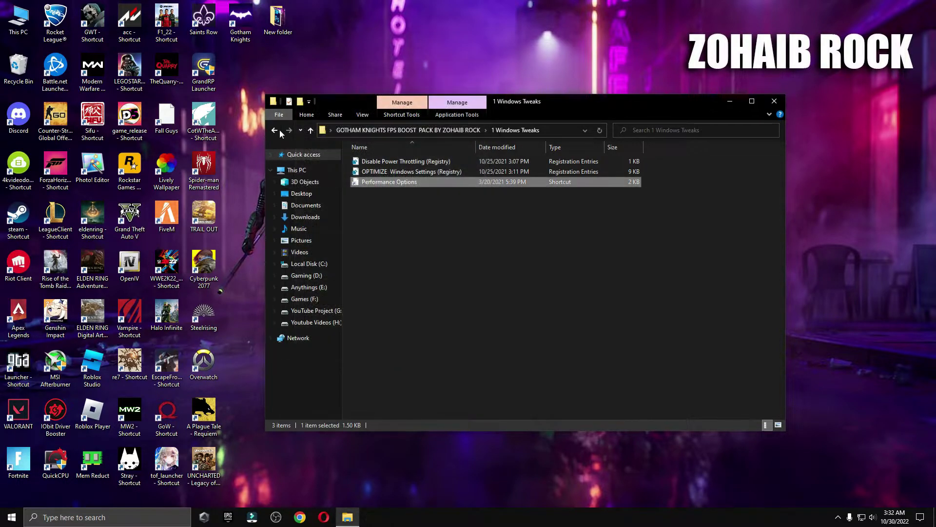
Step: Run the scripts in the 2 Cleanup folder that delete temporary files and the Windows update cache
click(275, 130)
double_click(378, 171)
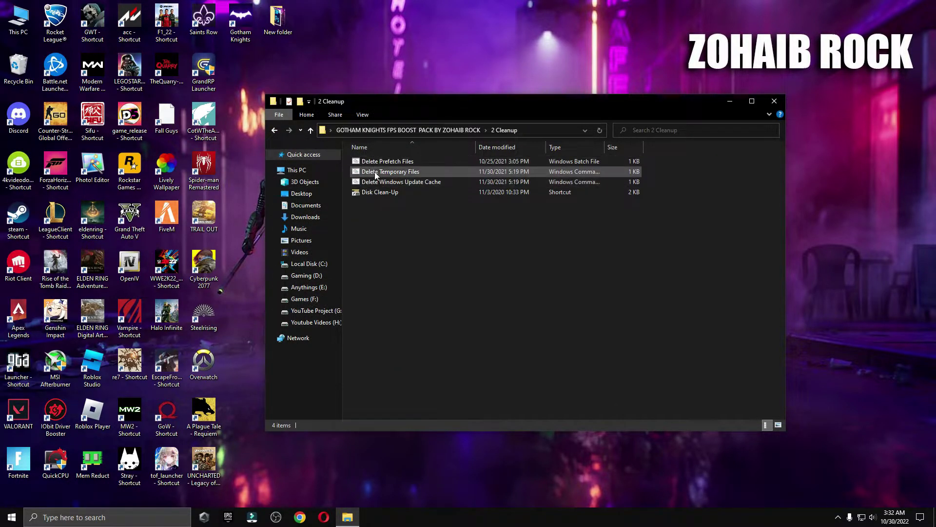
double_click(380, 172)
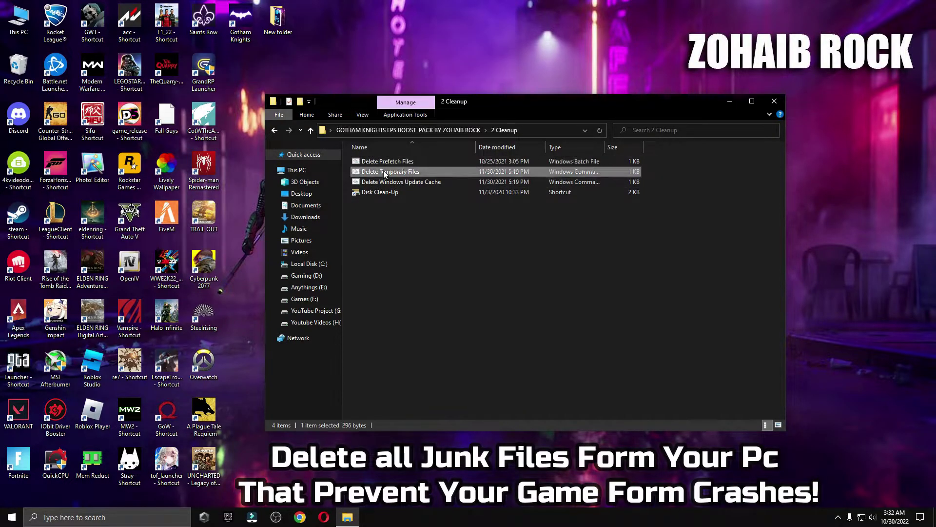
key(Return)
key(Down)
key(Return)
key(Return)
Step: Run Disk Clean-Up on drive C with all listed file categories ticked and permanently delete those files
double_click(394, 192)
click(773, 102)
click(444, 276)
drag(208, 88, 373, 93)
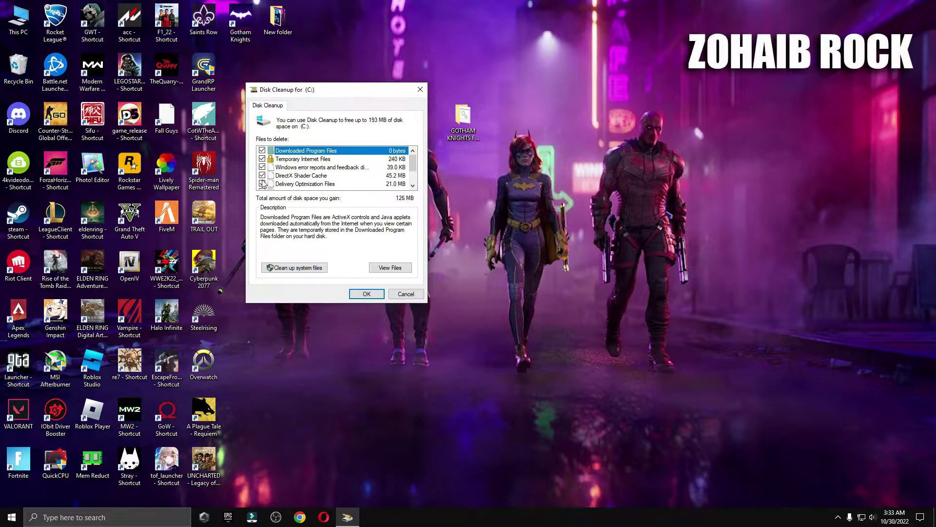
scroll(264, 184, down, 1)
click(366, 293)
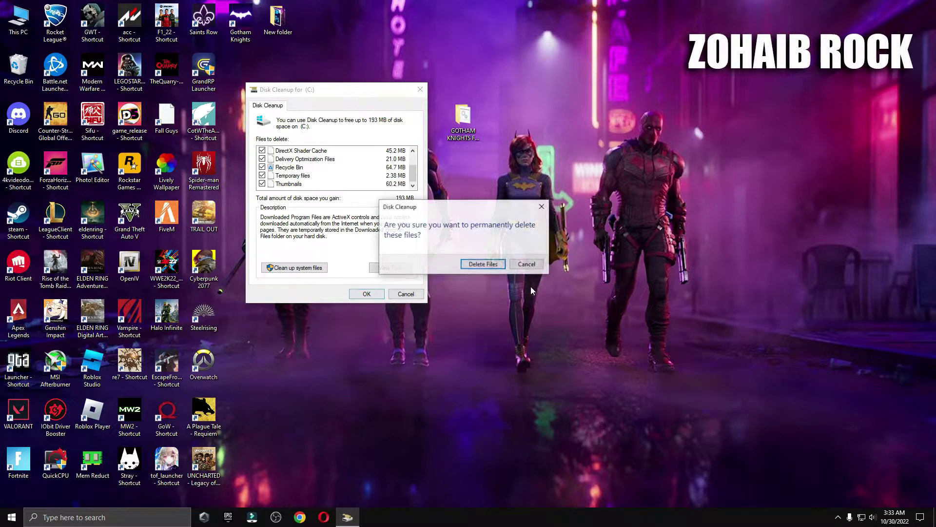
click(483, 264)
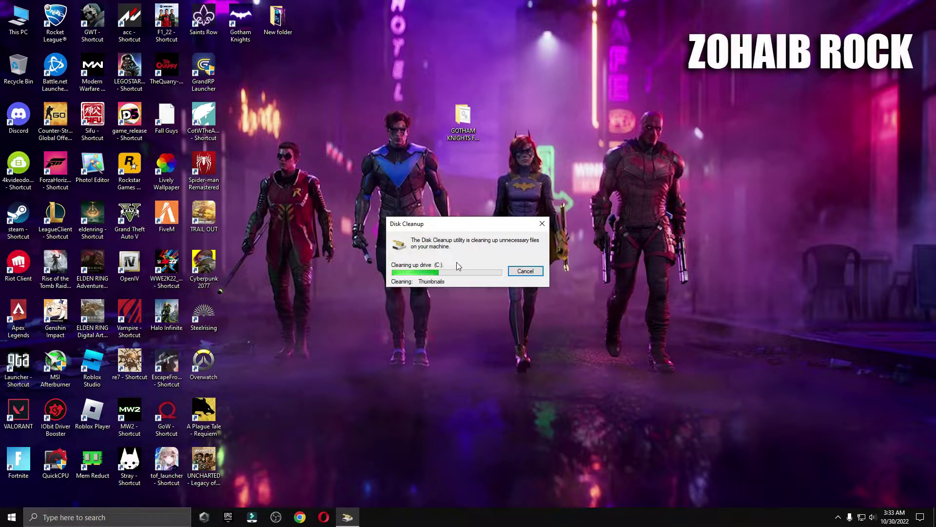
Step: Open the pack's 3 GPU Best Settings folder and display its contents as extra large icons
double_click(463, 119)
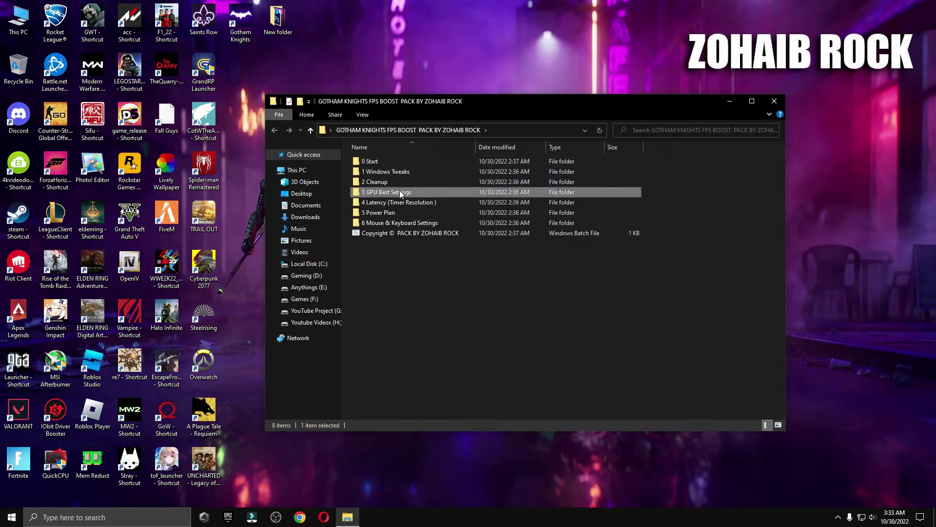
double_click(386, 191)
right_click(418, 225)
mouse_move(458, 232)
click(535, 232)
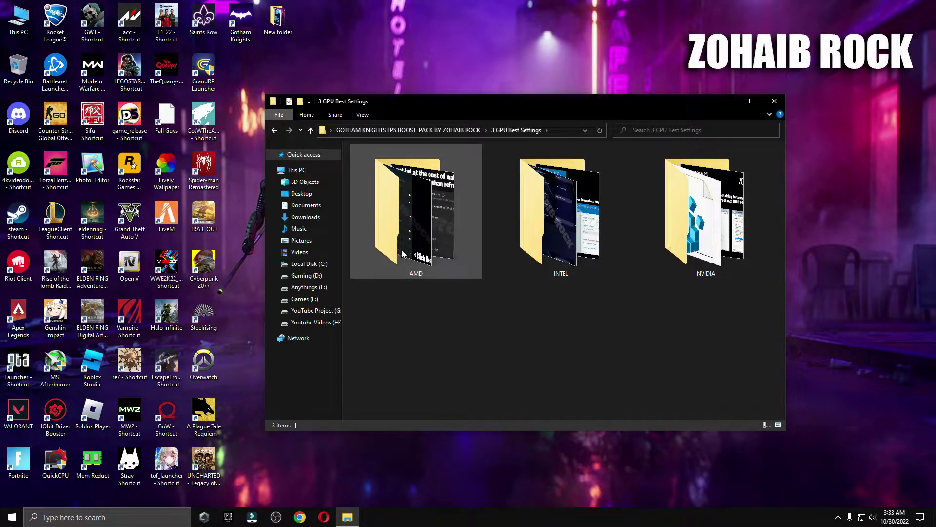
Step: View the recommended AMD graphics and display settings images in the AMD folder
double_click(386, 189)
double_click(386, 189)
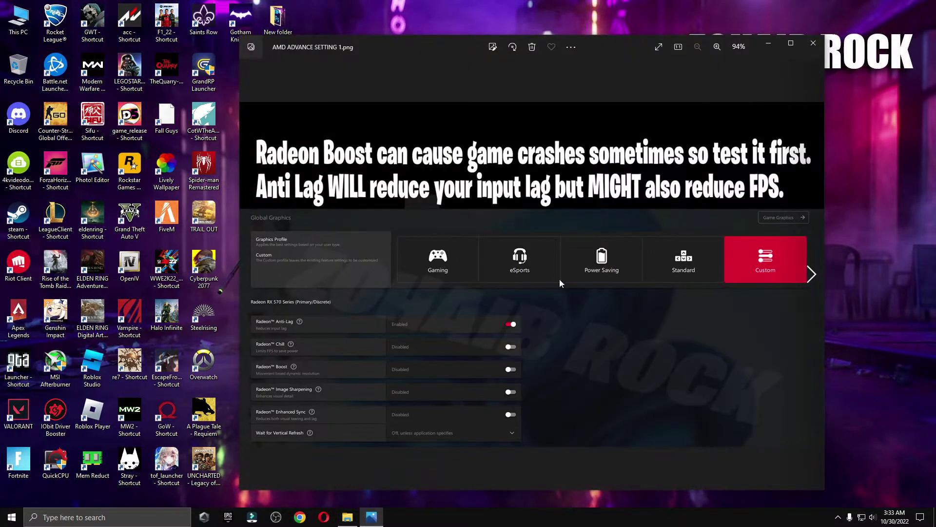
key(Right)
key(Right)
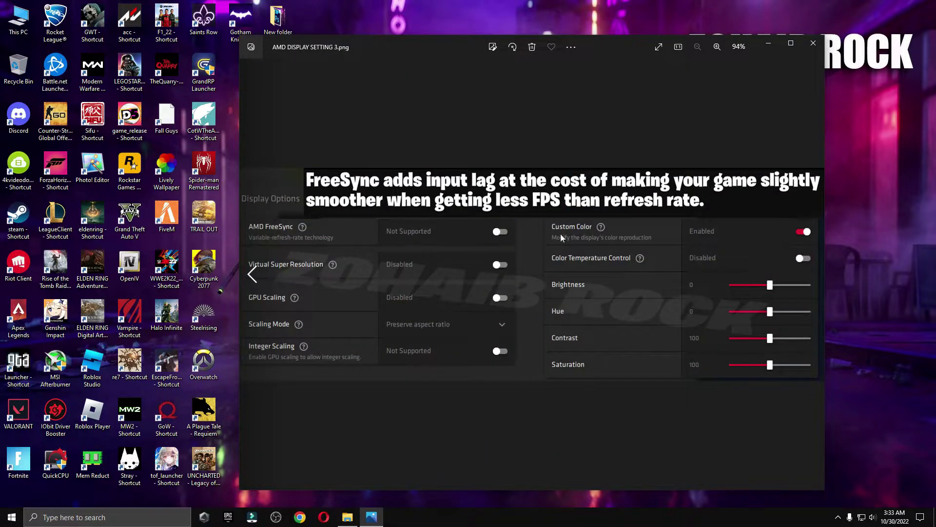
Step: View the recommended Intel graphics settings images in the INTEL folder
click(816, 43)
click(274, 130)
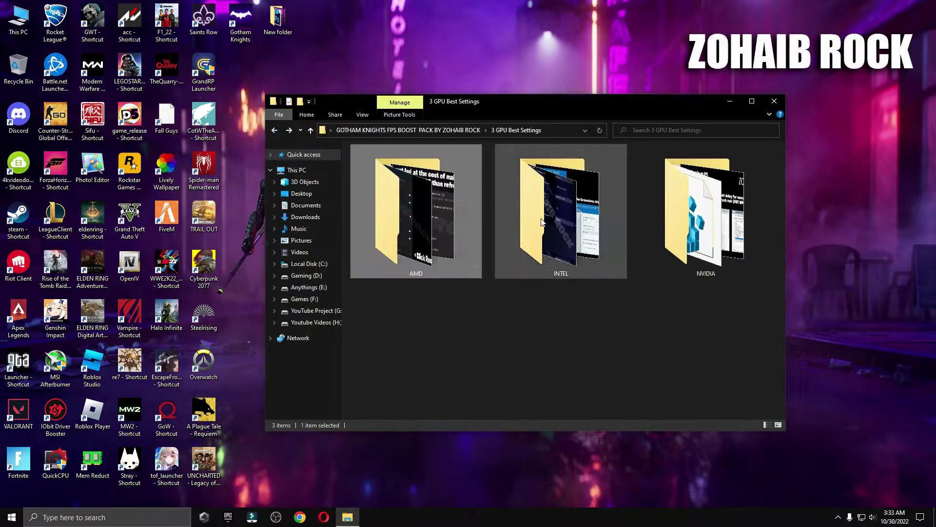
double_click(548, 227)
double_click(375, 176)
key(Right)
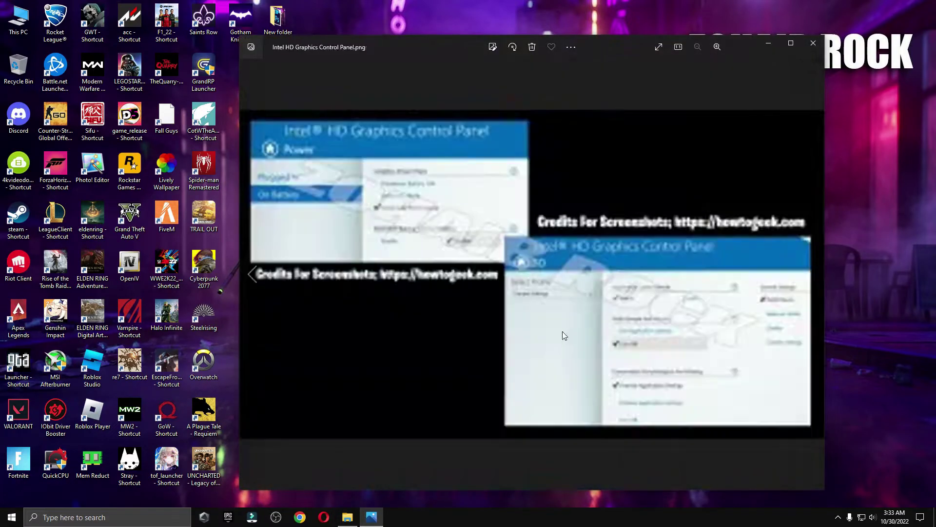
click(813, 43)
click(274, 131)
Step: View the recommended NVIDIA Manage 3D Settings image in the NVIDIA folder and return to the pack's main folder
click(695, 208)
double_click(695, 208)
double_click(361, 194)
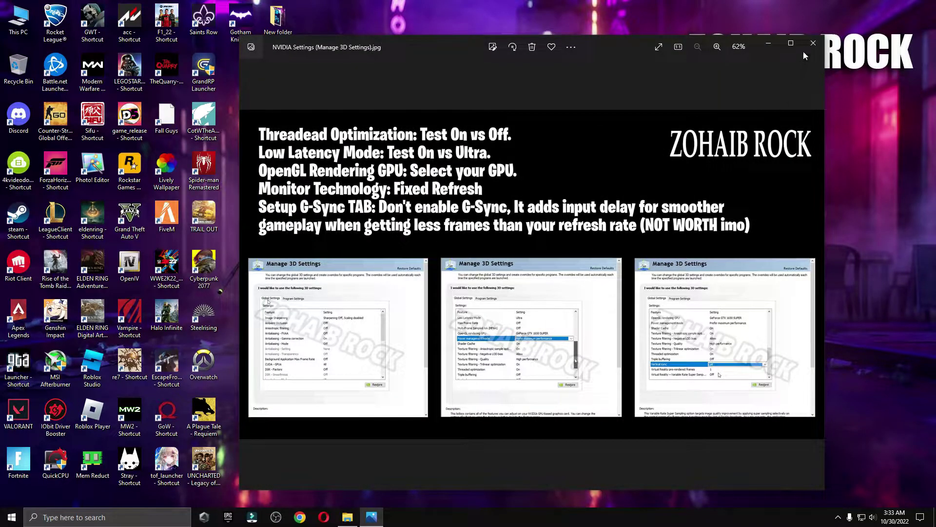
click(813, 43)
click(275, 131)
click(275, 130)
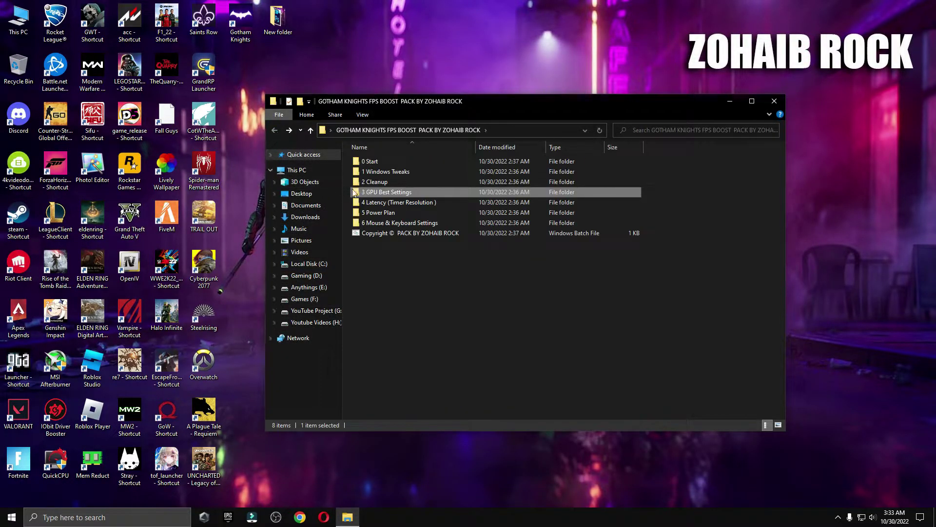
Step: Run the Set Timer Resolution tool from the 4 Latency folder, set it to Maximum, and leave it running minimized
double_click(393, 200)
double_click(391, 161)
click(775, 102)
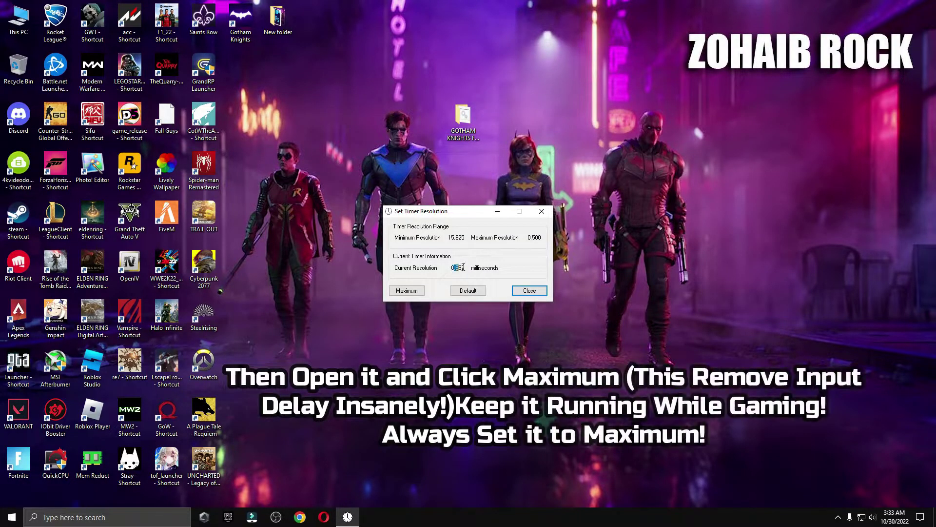
click(468, 292)
click(400, 291)
click(498, 211)
Step: Open the x64bit Quick-CPU installer folder inside the pack's 5 Power Plan folder
double_click(451, 117)
click(389, 215)
double_click(390, 214)
double_click(376, 165)
double_click(377, 171)
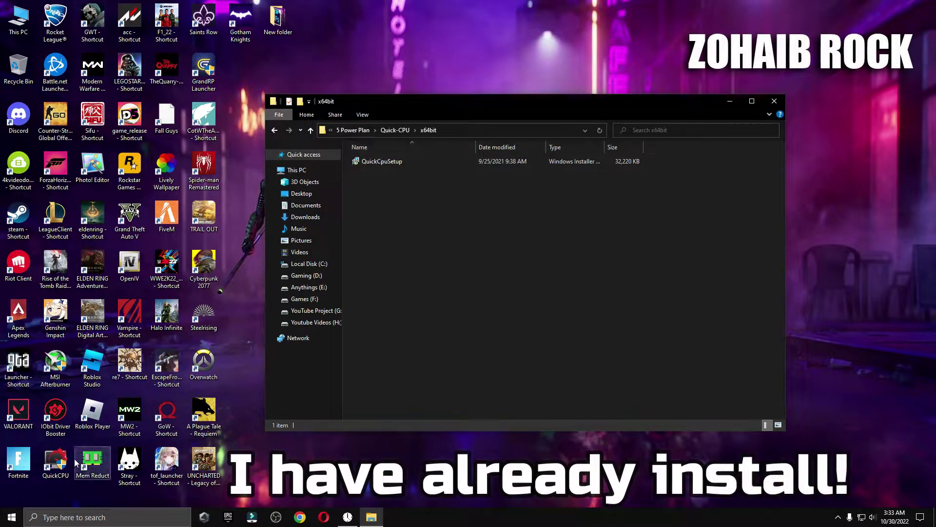
Step: Launch the installed Quick CPU program, close the installer folder, and dismiss the update notice
double_click(59, 459)
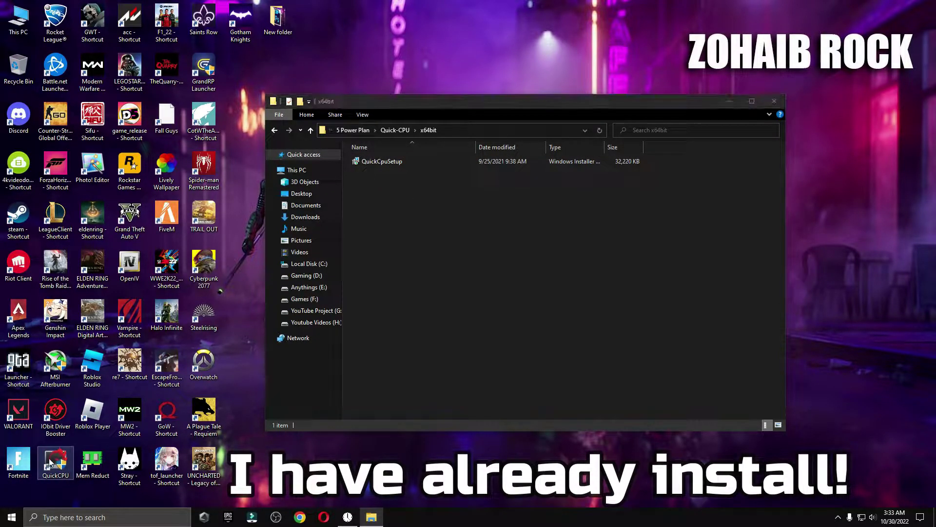
click(414, 321)
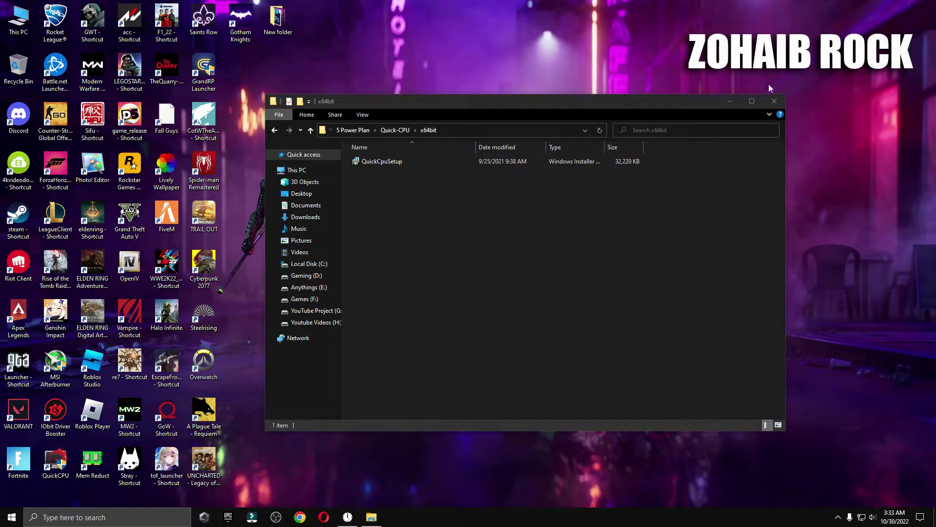
click(769, 107)
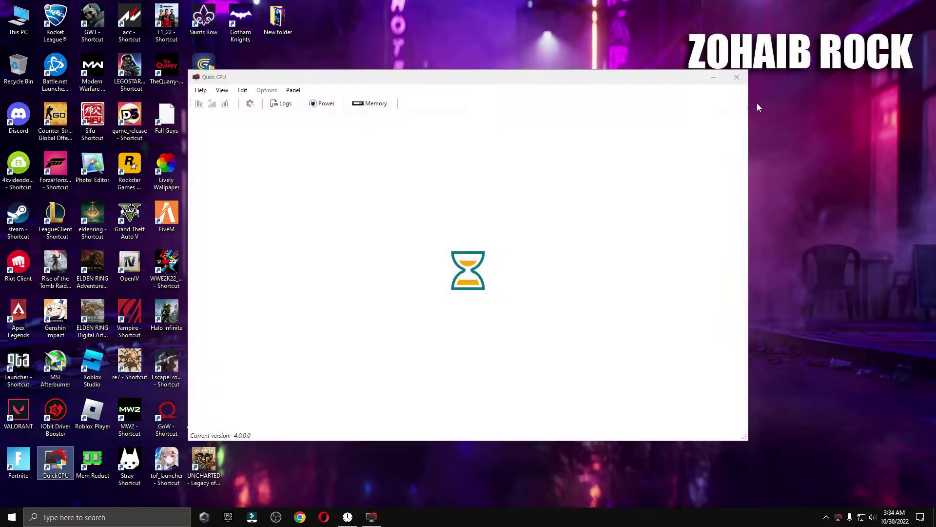
drag(648, 83, 688, 91)
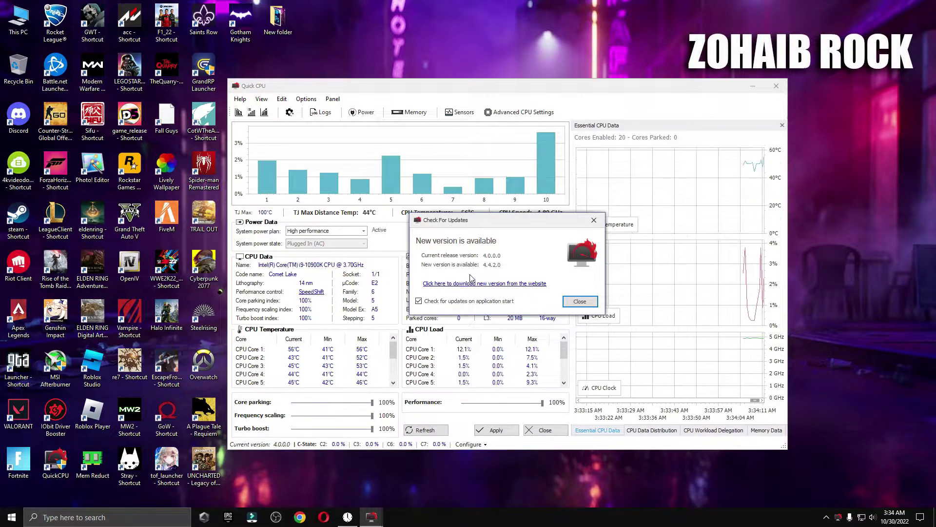
click(574, 303)
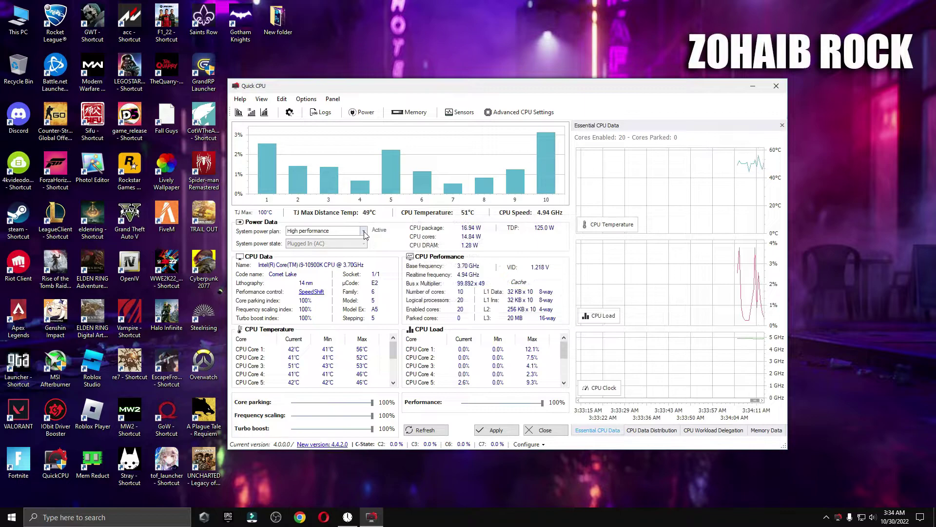
Step: Apply the High performance system power plan with turbo boost and performance at 100%, and close Quick CPU
click(342, 231)
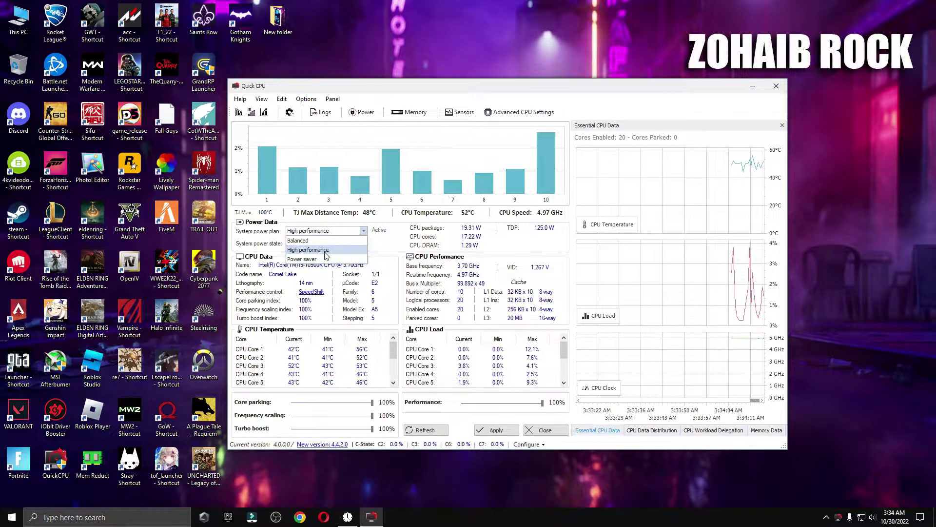
click(332, 253)
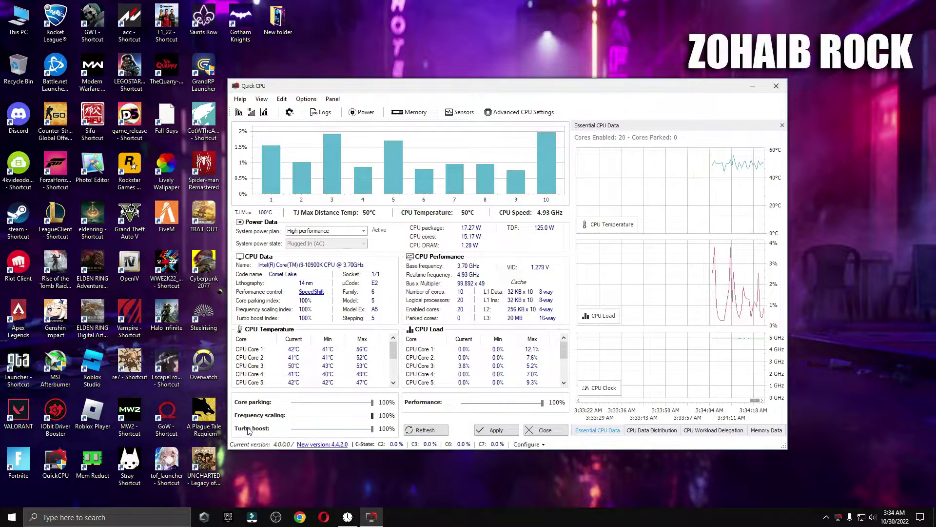
click(328, 431)
click(380, 430)
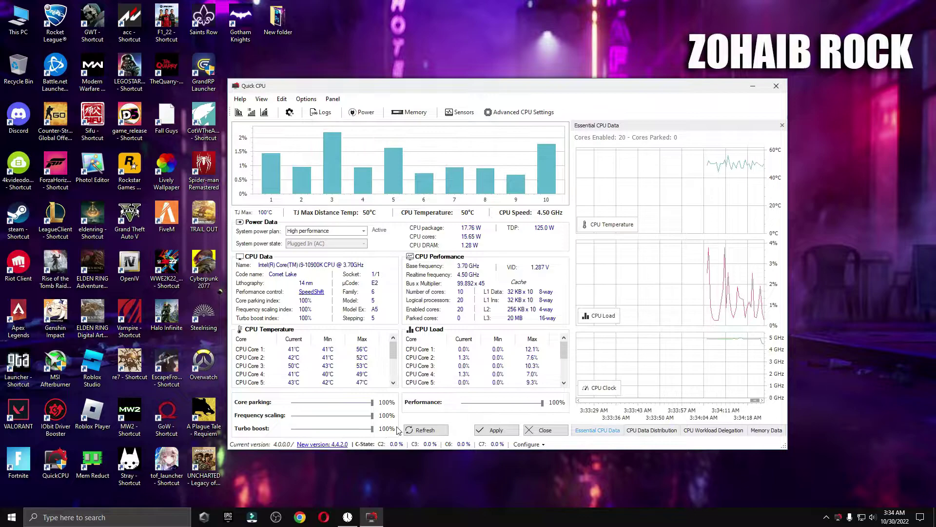
drag(541, 403, 561, 409)
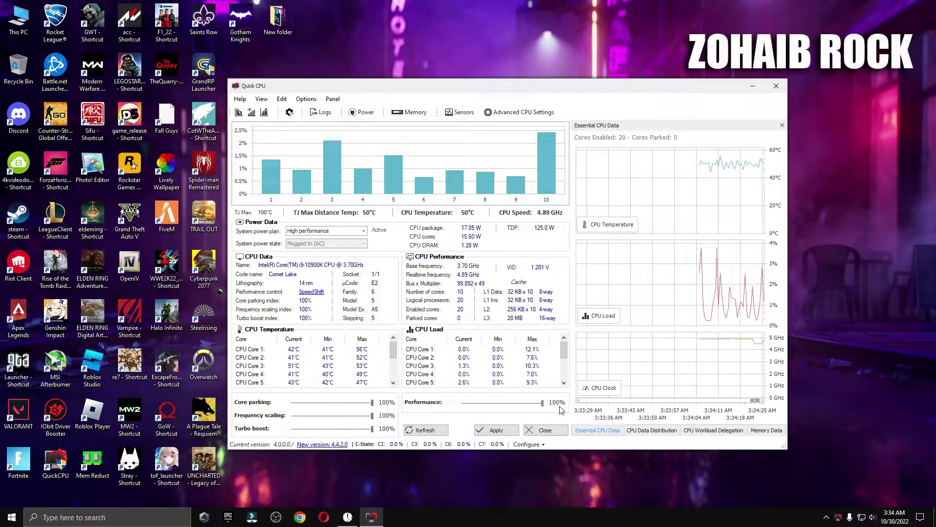
click(516, 430)
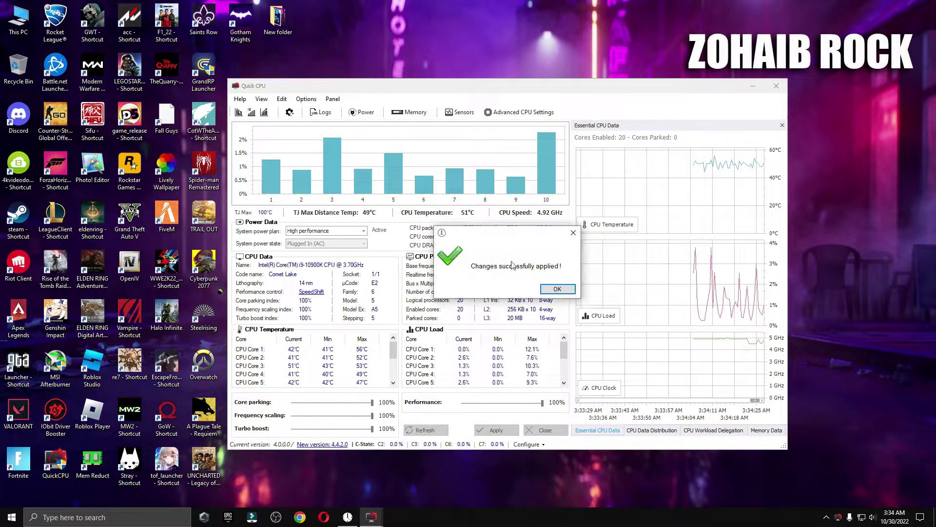
click(556, 290)
click(543, 430)
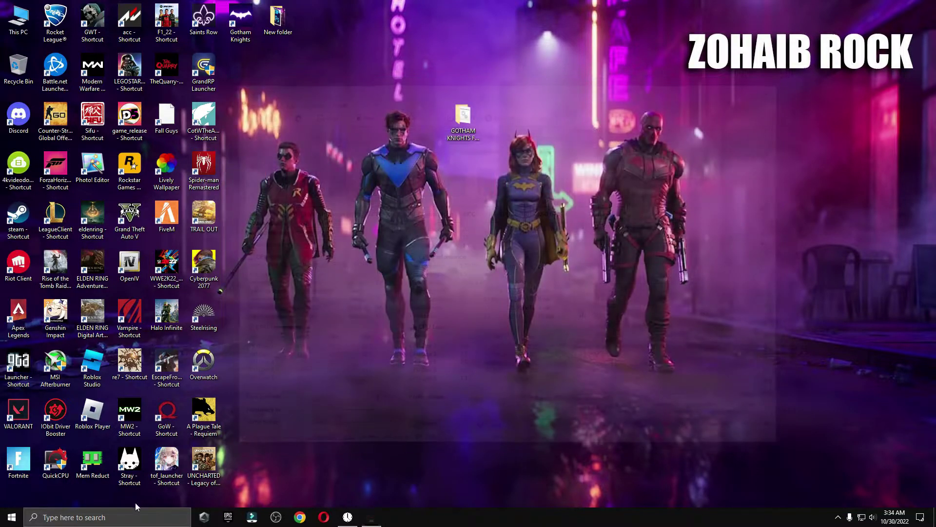
Step: Check the selected power plan and the additional plans in Windows Power Options
click(138, 518)
text(power)
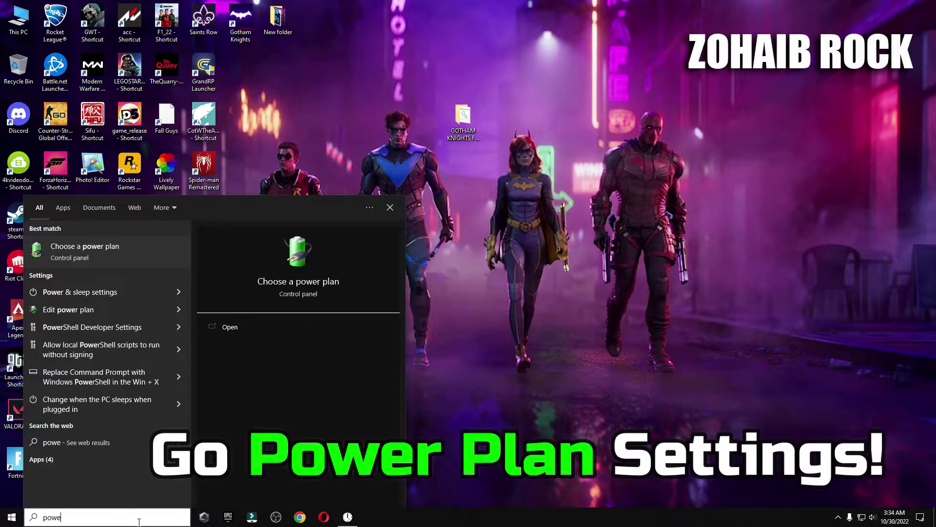
click(101, 252)
click(631, 267)
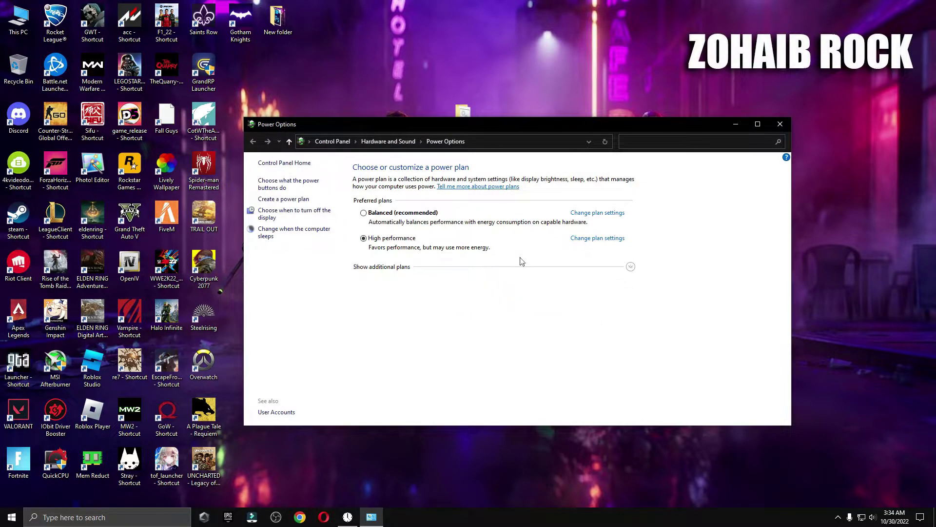
click(631, 268)
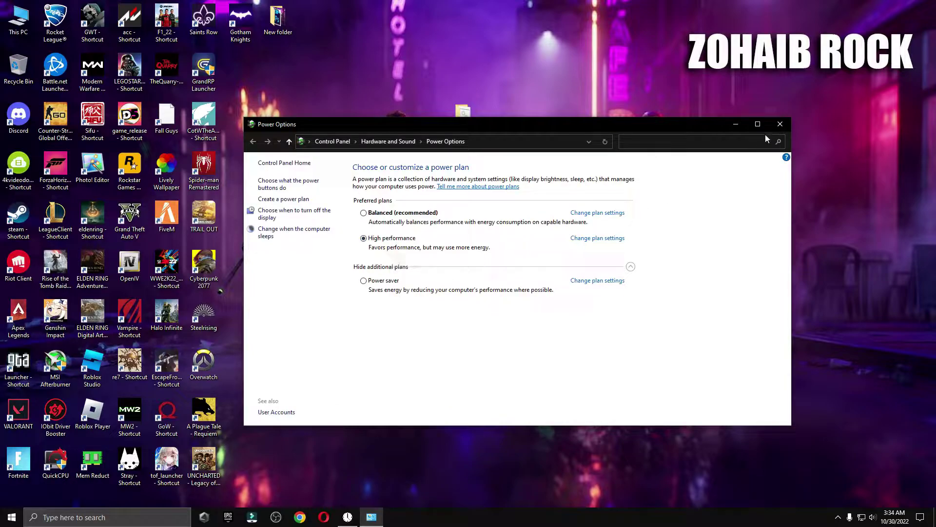
click(780, 124)
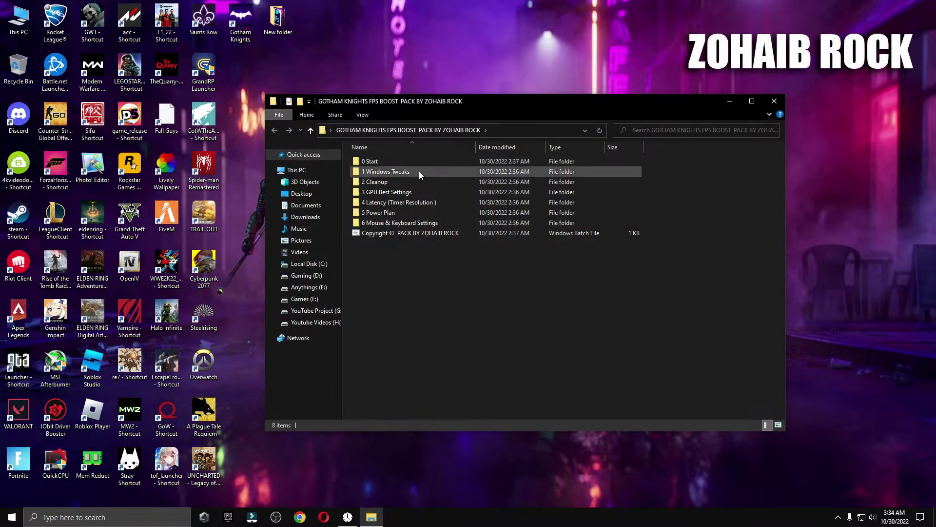
Step: Review the pointer and button options in Mouse Properties through the M1 Mouse Acceleration shortcut in the 6 Mouse & Keyboard Settings folder
double_click(407, 225)
double_click(423, 175)
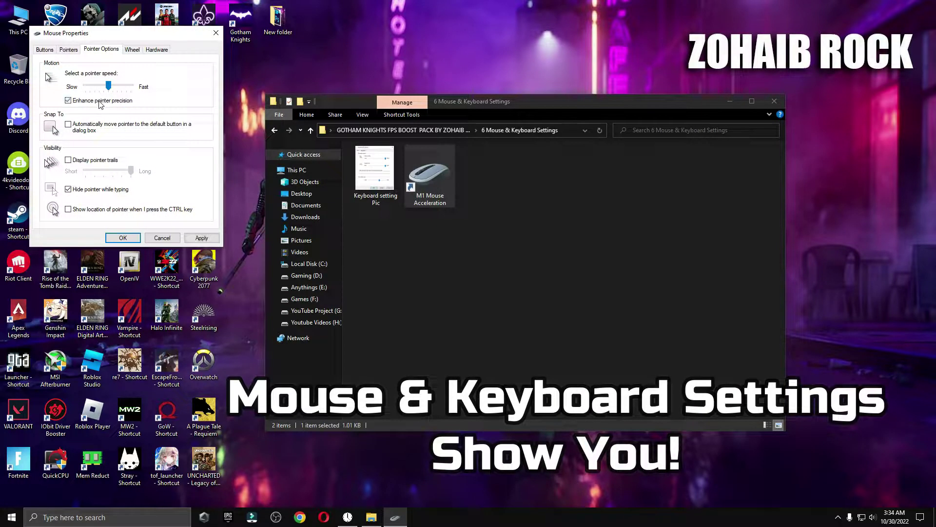
click(48, 51)
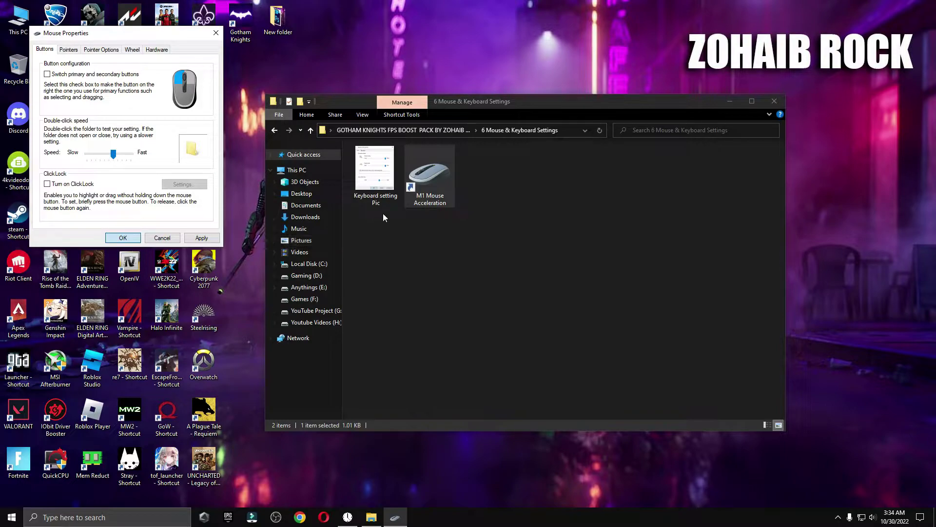
key(Escape)
Step: Compare the Windows Keyboard Properties with the pack's keyboard setting picture, and close all the open windows
double_click(386, 200)
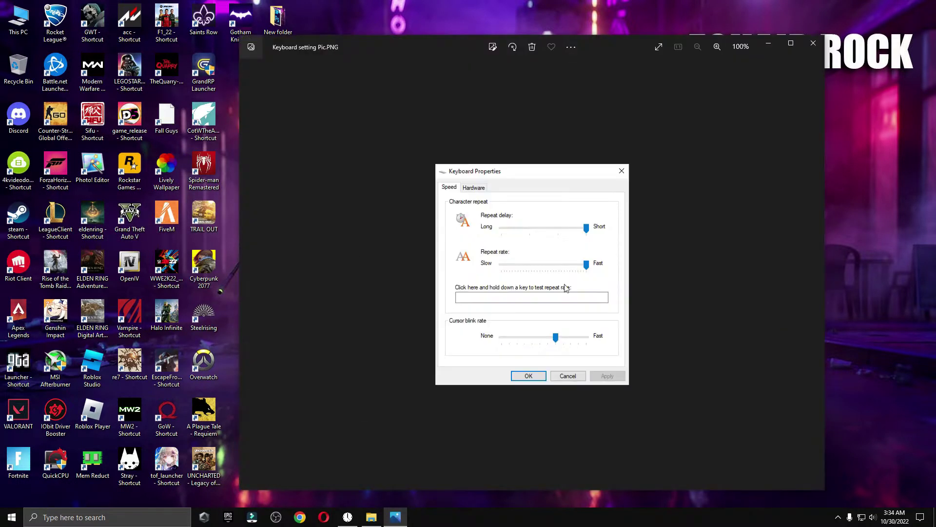
click(124, 517)
text(keyboard)
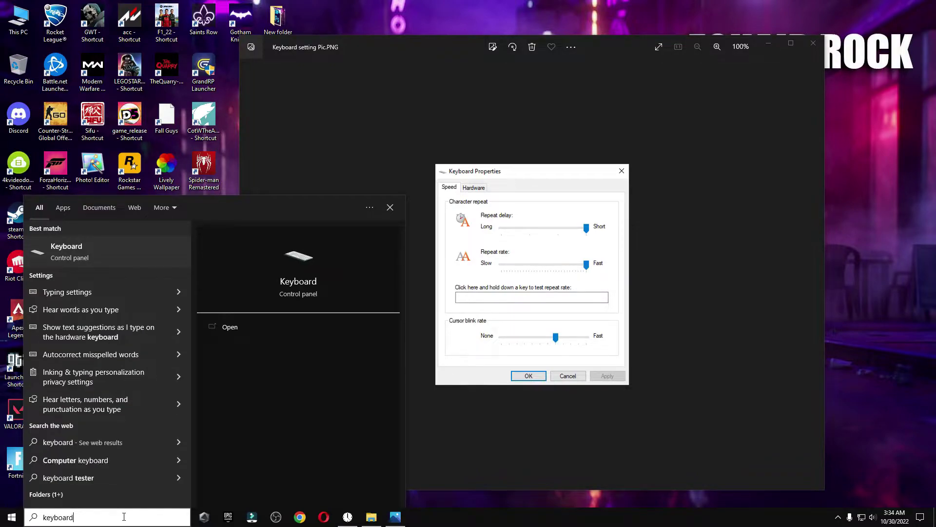
click(178, 246)
drag(137, 48, 328, 174)
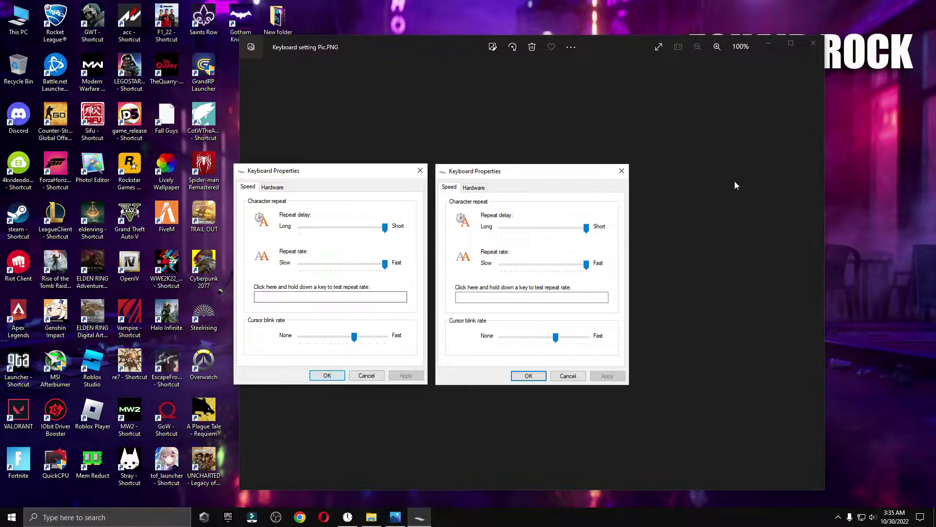
key(Escape)
click(813, 43)
click(774, 101)
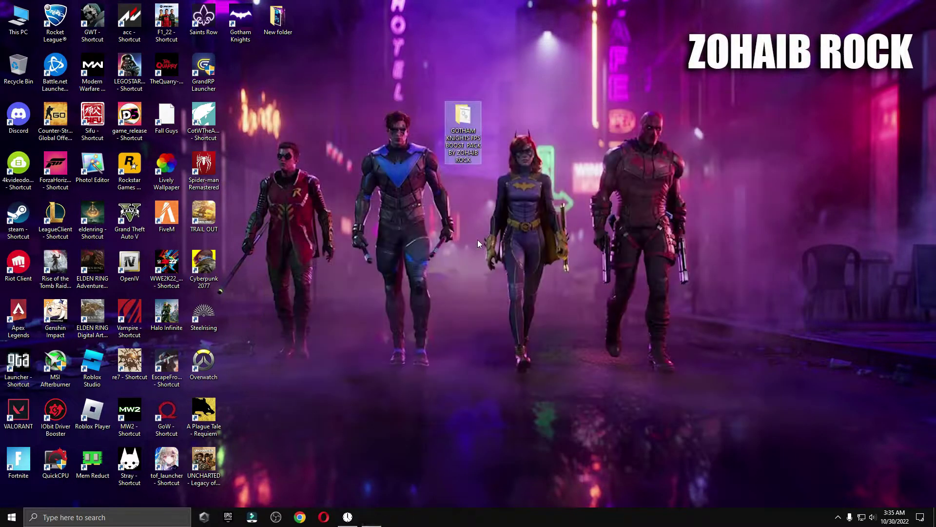
Step: Search automatically for an updated driver for the NVIDIA GeForce GTX 1080 in Device Manager, and close Computer Management
right_click(5, 24)
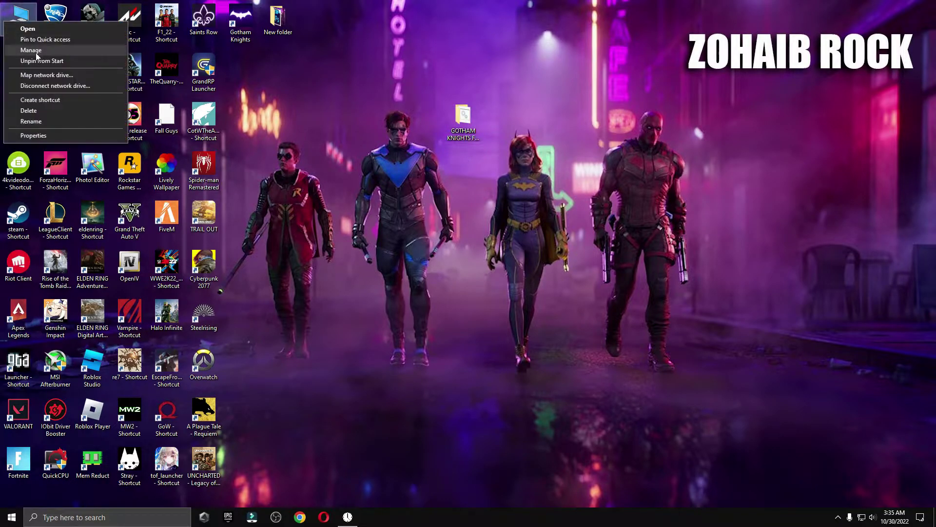
key(Escape)
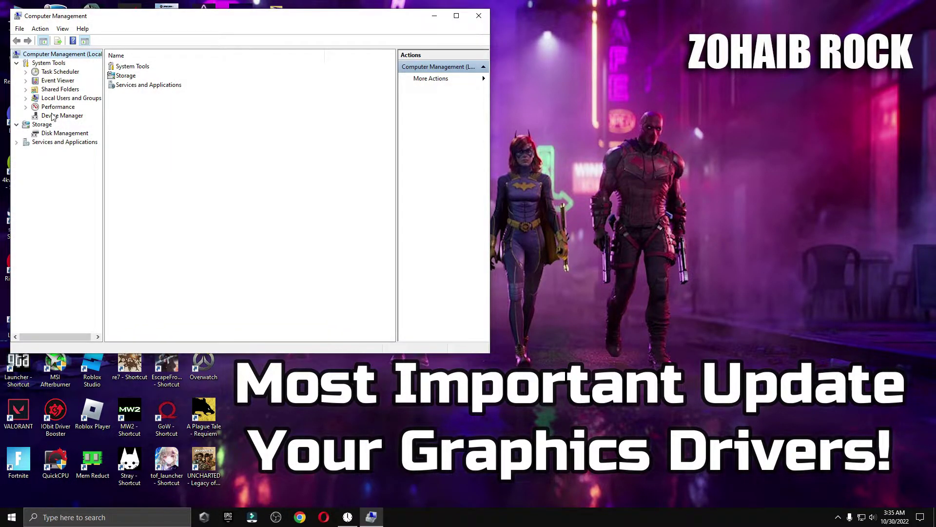
click(54, 116)
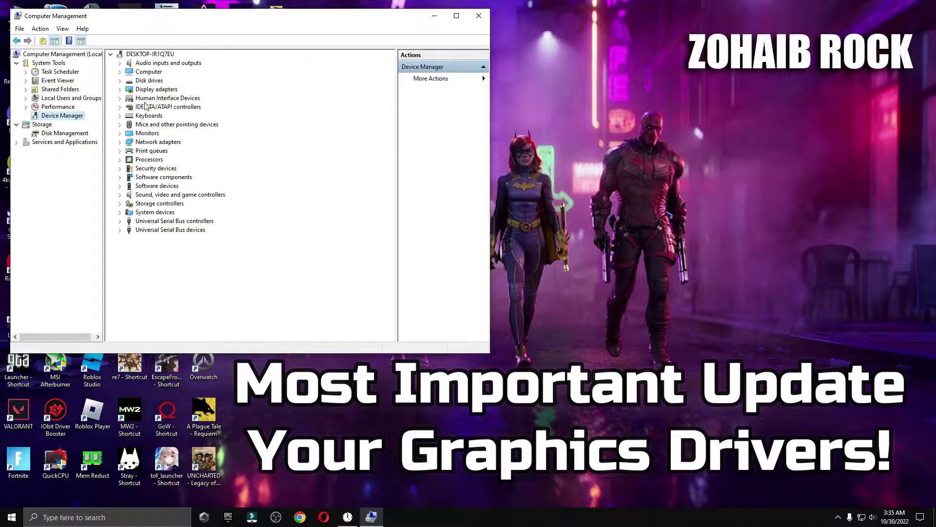
double_click(128, 90)
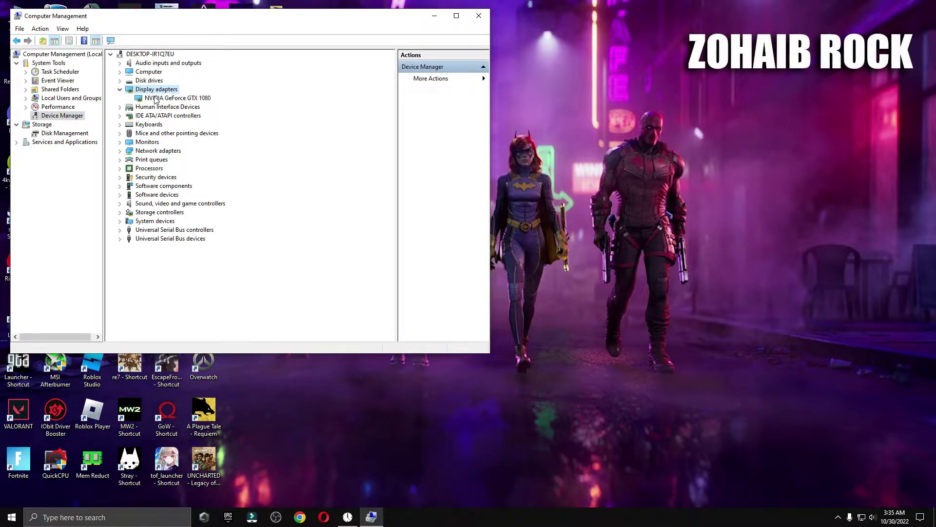
click(168, 98)
right_click(174, 99)
click(197, 103)
click(229, 168)
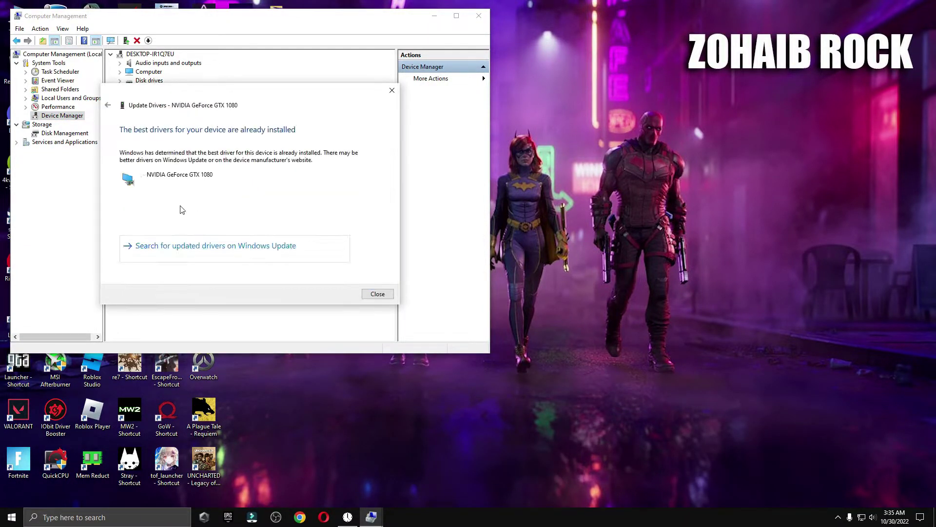
click(392, 91)
click(479, 15)
Step: Open the Xbox Game Bar page of the Gaming section in Windows Settings
click(12, 517)
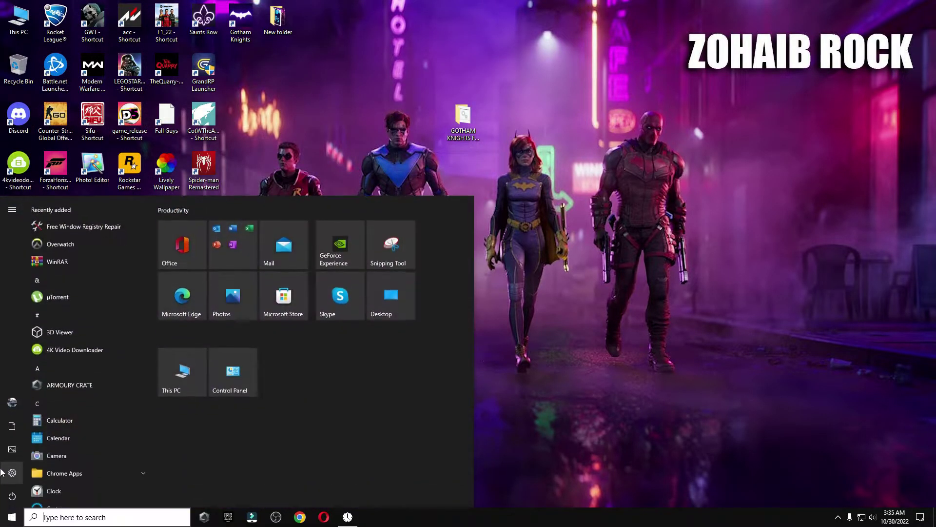
click(73, 477)
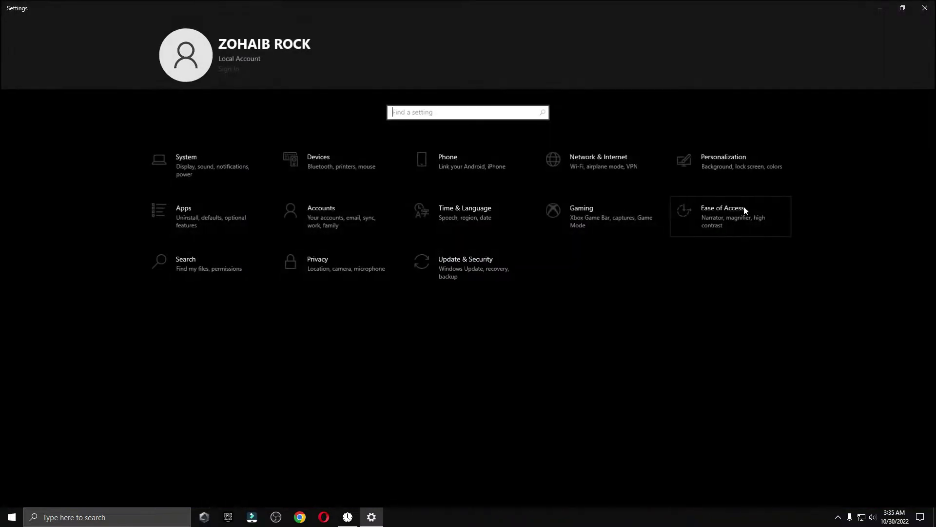
click(591, 227)
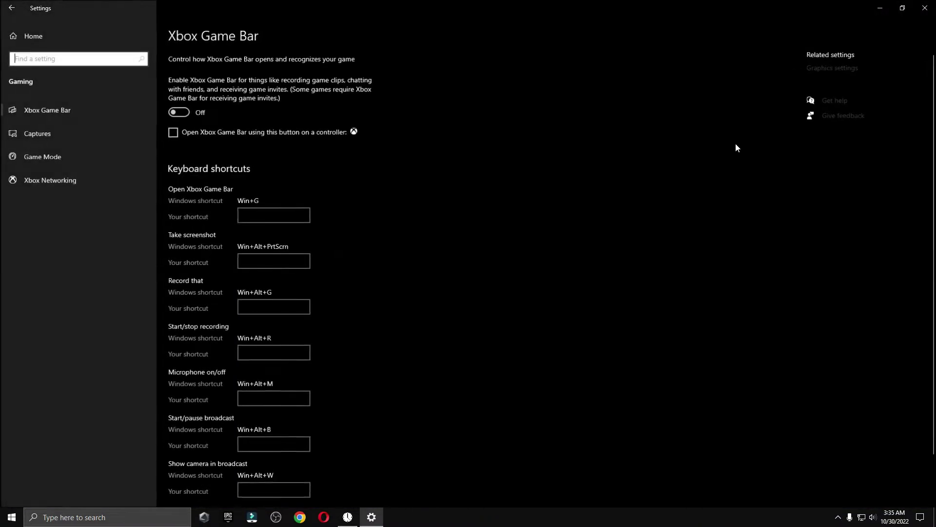
Step: Set the graphics preference of GothamKnights to High performance in the Windows Graphics settings, save it, and close Settings
click(833, 67)
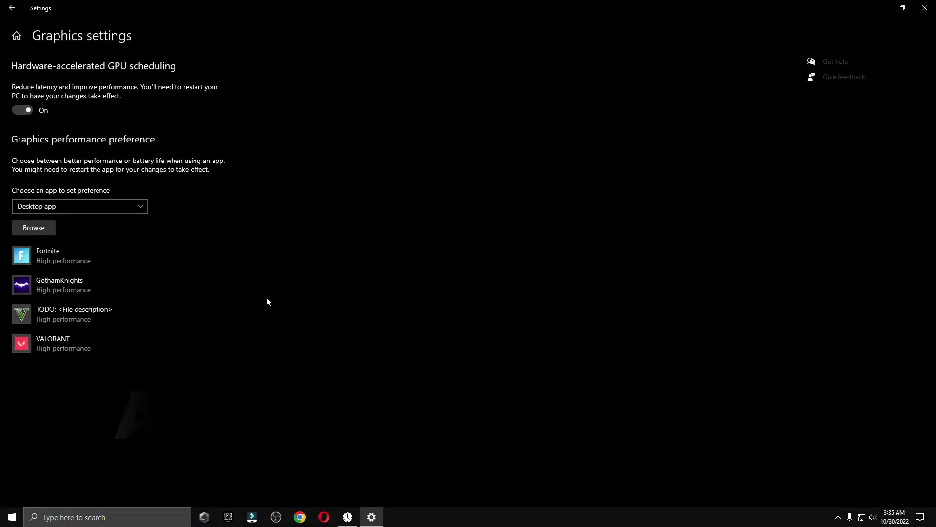
click(96, 281)
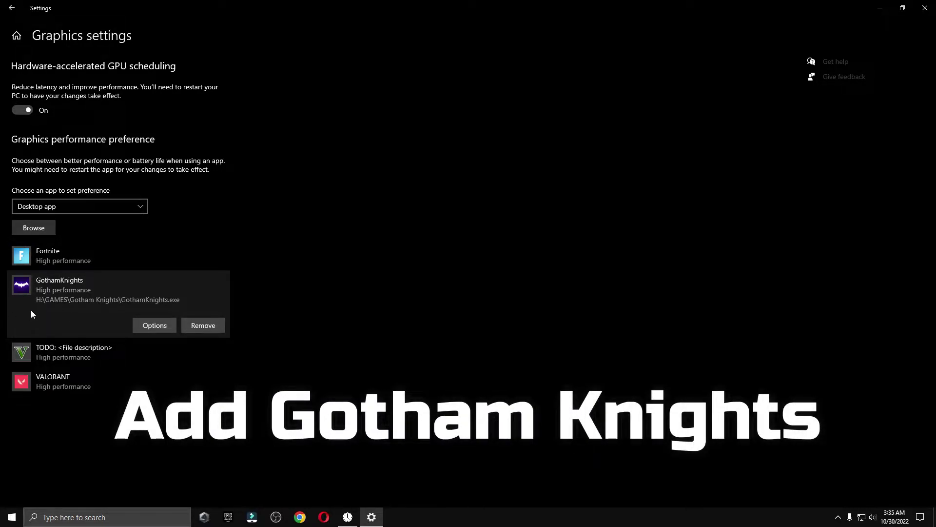
click(150, 330)
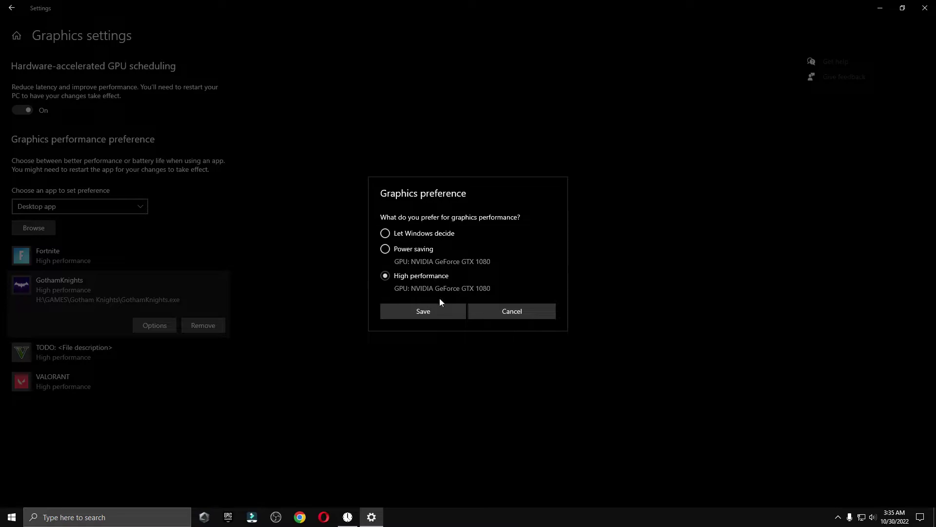
click(422, 311)
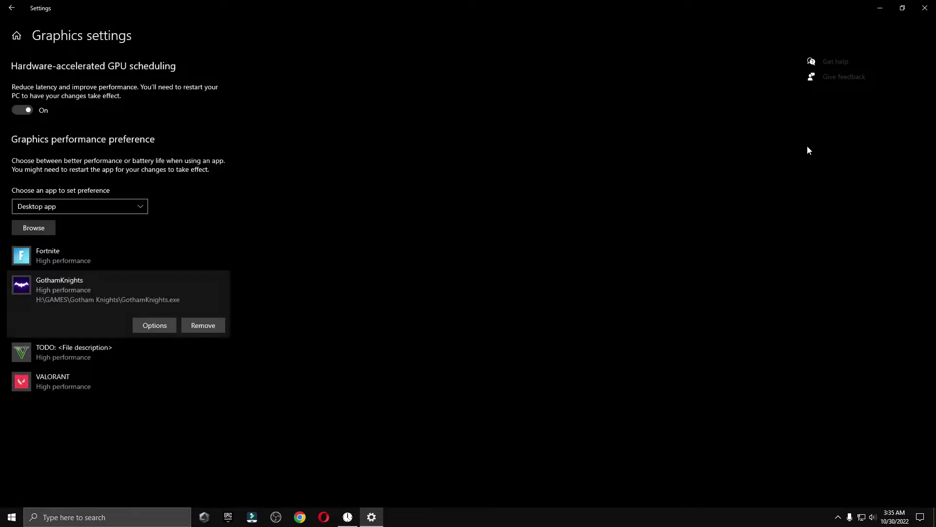
click(925, 8)
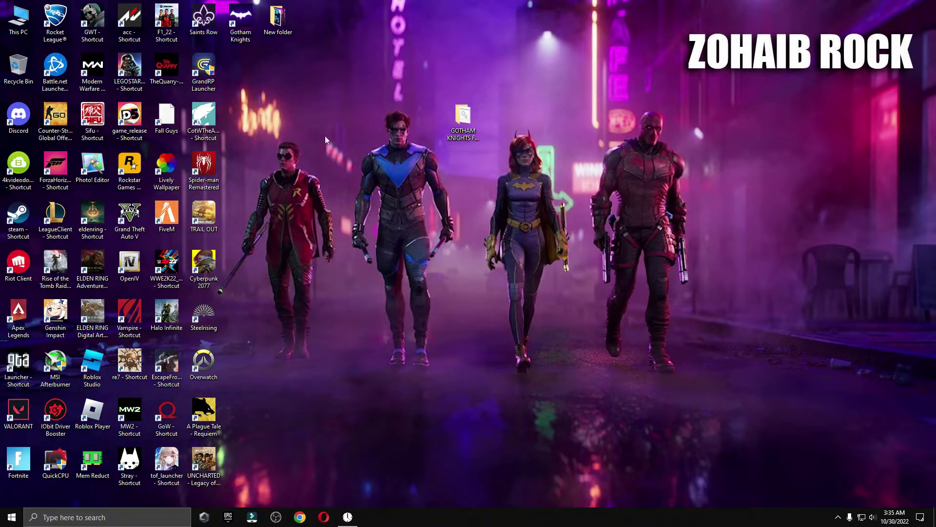
Step: Start Gotham Knights from the desktop, continue into the game, and open the Graphics options from the pause menu
drag(241, 20, 316, 114)
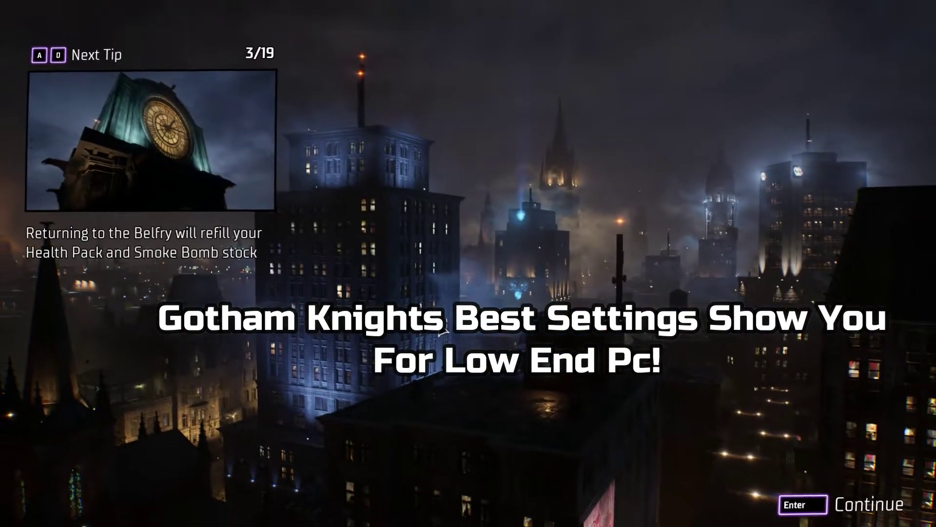
click(804, 504)
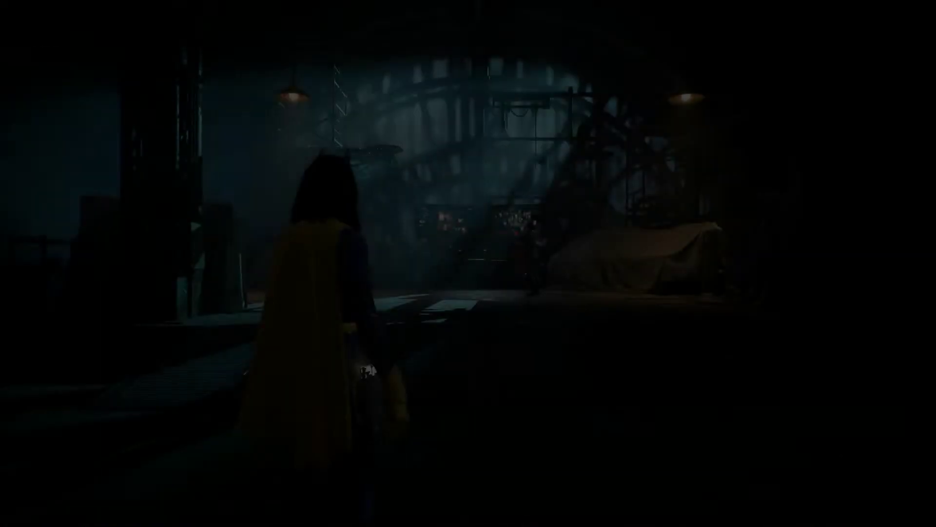
key(Escape)
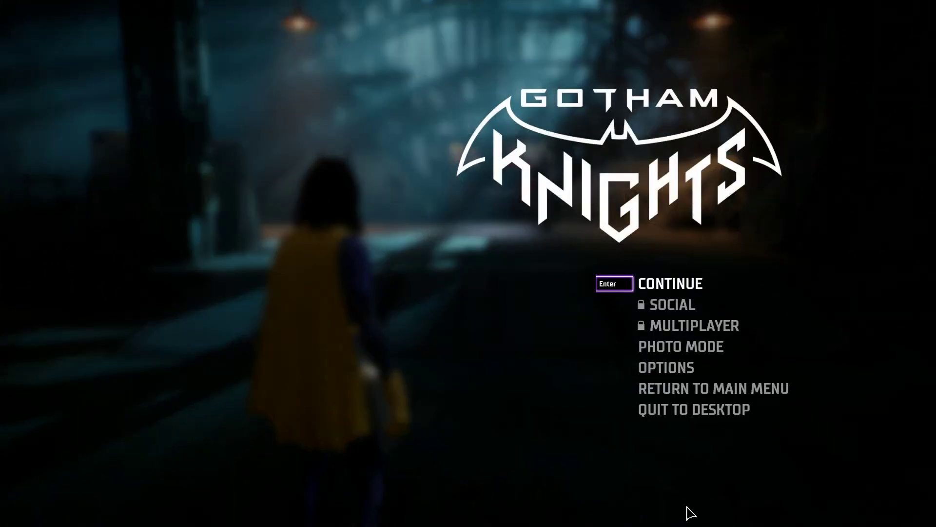
click(666, 369)
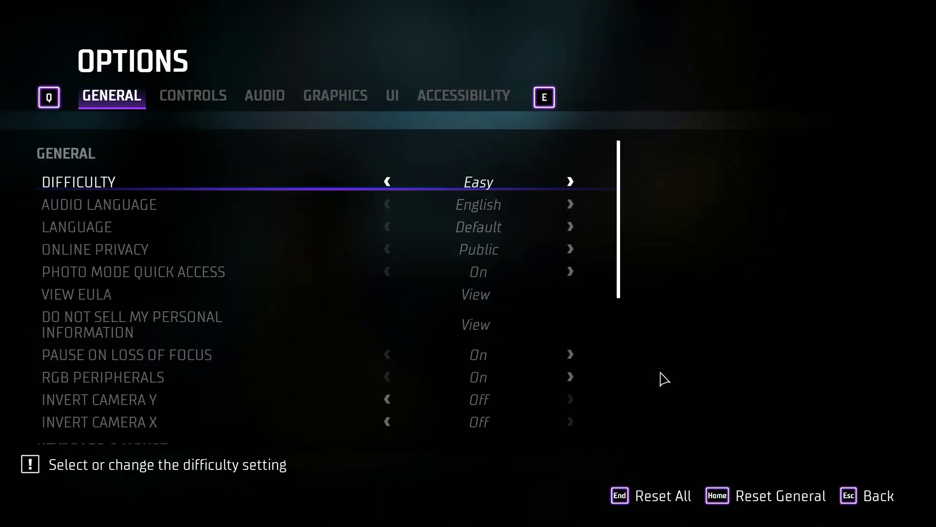
click(320, 103)
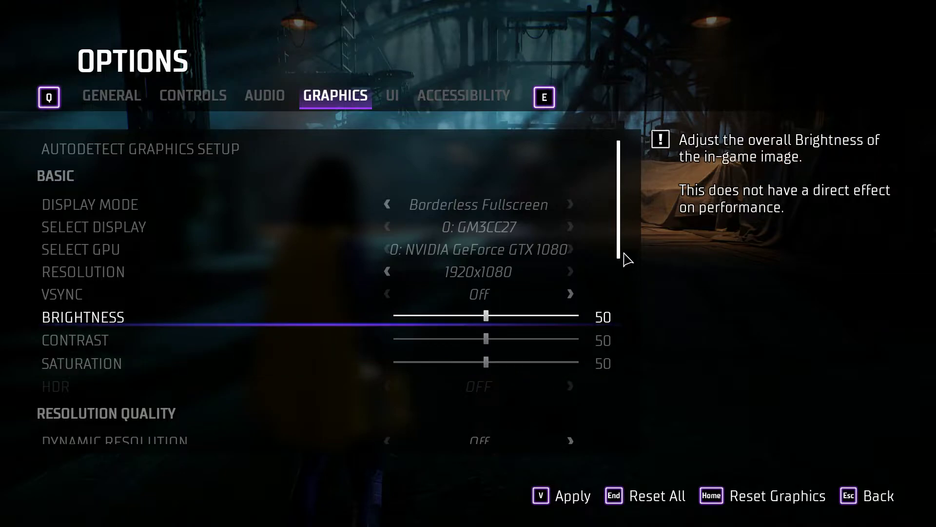
Step: Set the Max FPS Limit to 240 in the Resolution Quality options
scroll(622, 257, down, 5)
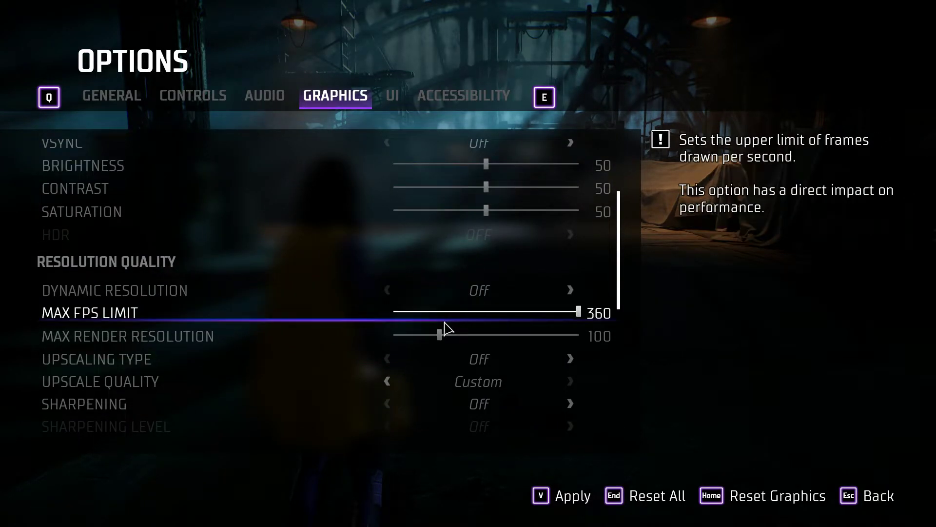
drag(578, 323, 458, 315)
drag(454, 321, 480, 320)
drag(512, 314, 513, 313)
Step: Lower the Quality Preset to Low in the Quality section of the graphics options
drag(618, 308, 618, 375)
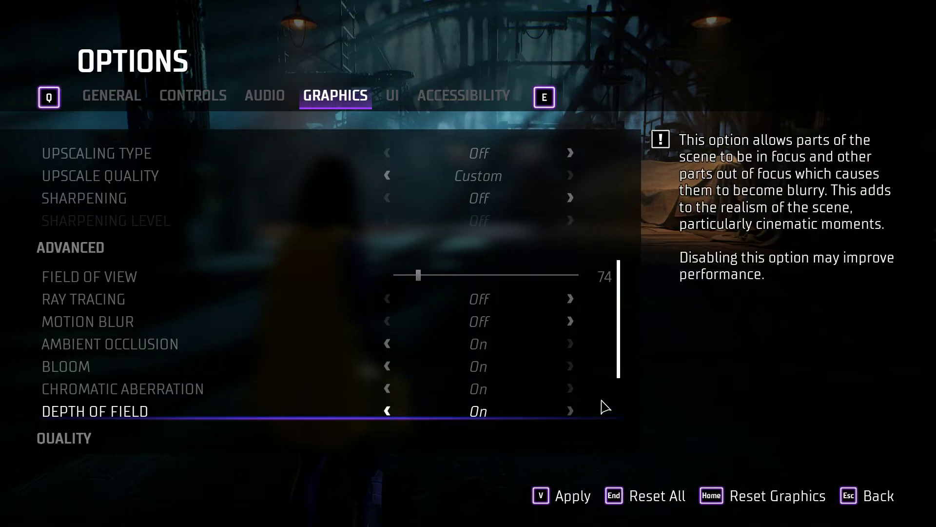
drag(618, 371, 619, 420)
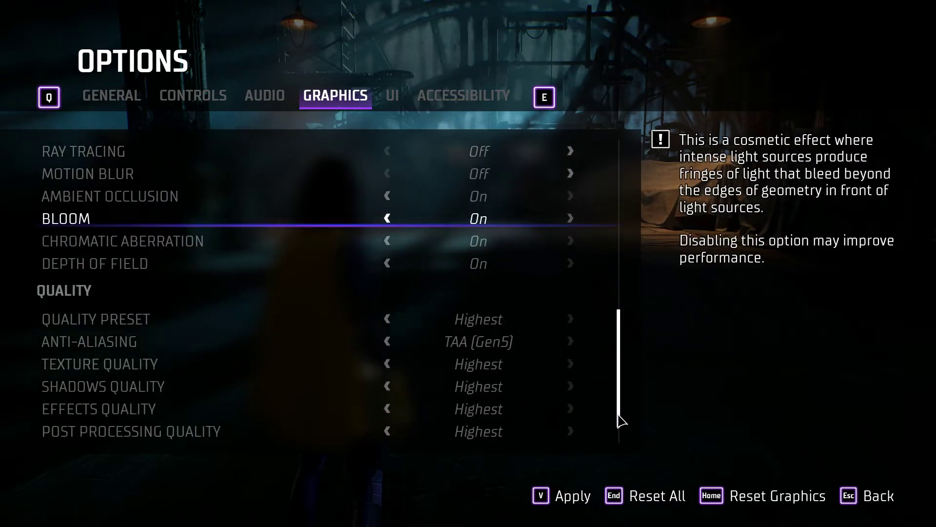
click(388, 301)
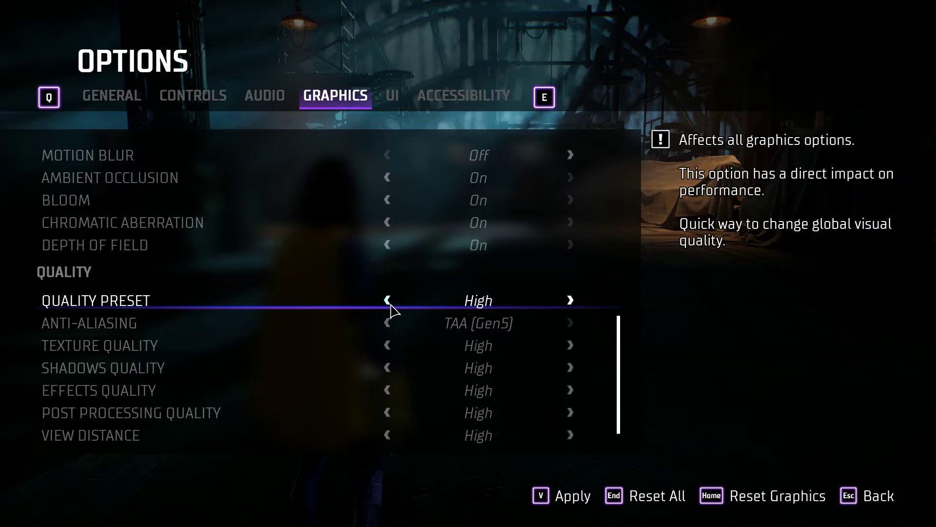
click(387, 301)
click(387, 301)
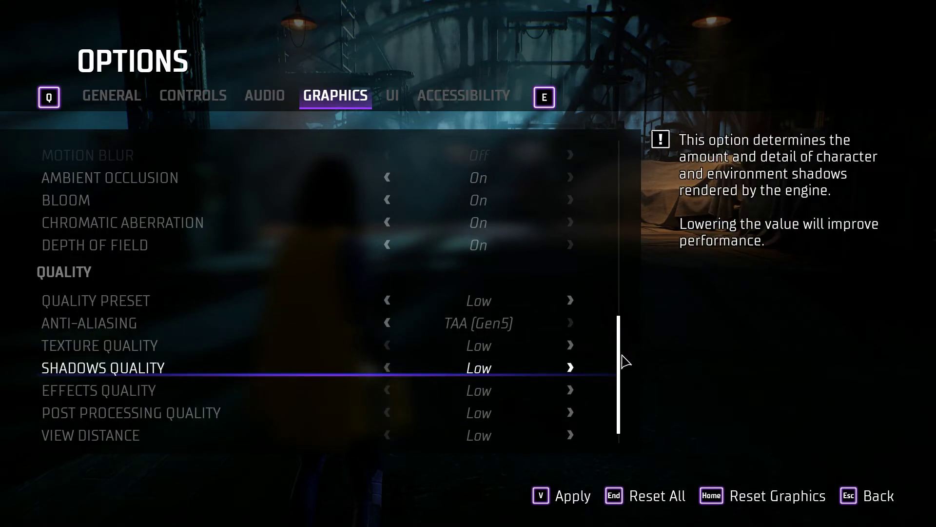
Step: Review the complete list of graphics options, and apply and confirm the changed settings
scroll(632, 341, up, 5)
scroll(632, 289, up, 4)
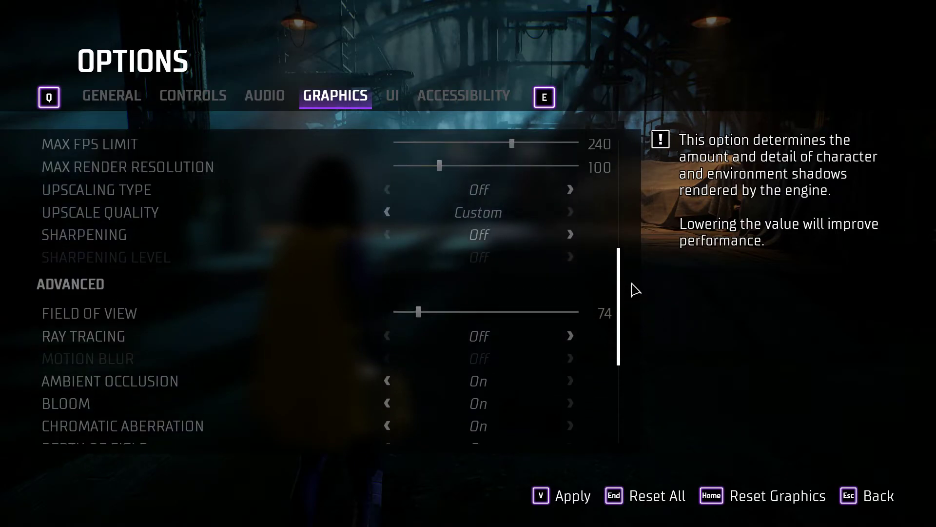
scroll(634, 328, down, 10)
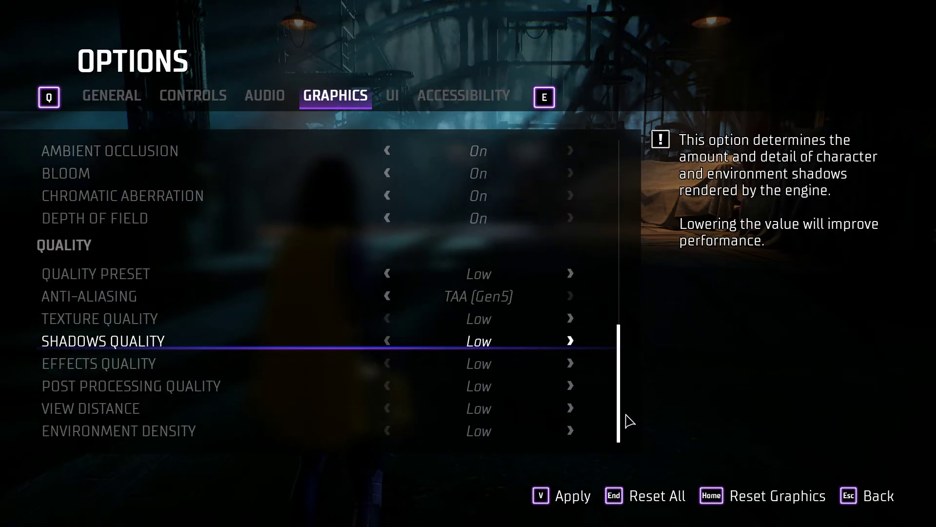
scroll(627, 372, up, 1)
drag(627, 372, 644, 182)
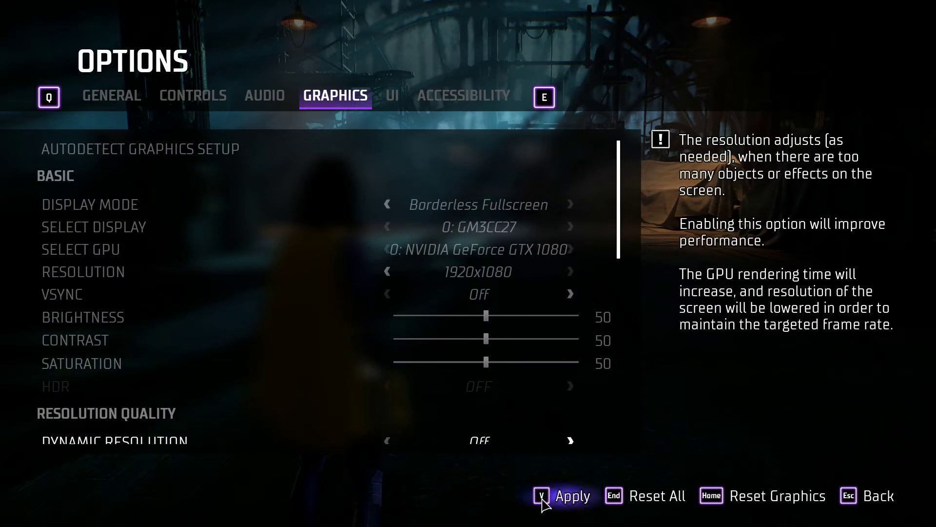
click(540, 496)
click(610, 280)
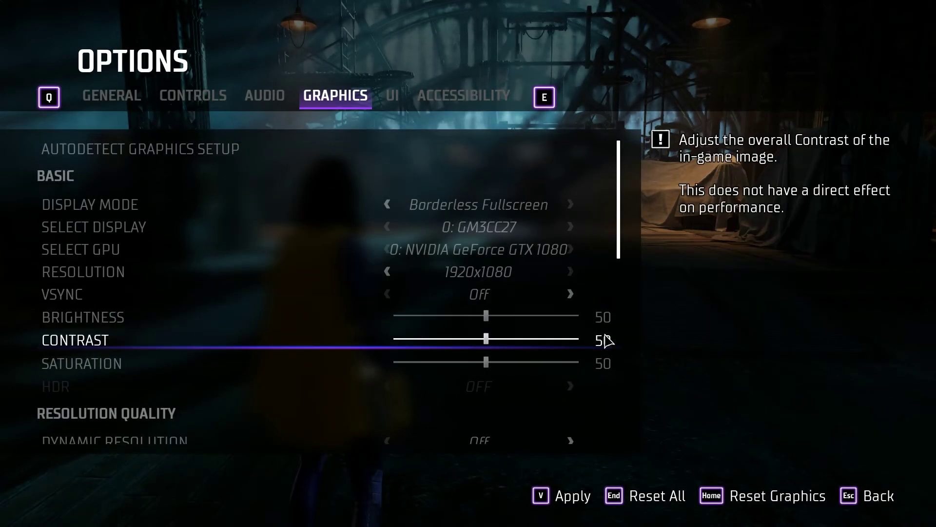
Step: Leave the game options and quit Gotham Knights to the desktop
click(860, 499)
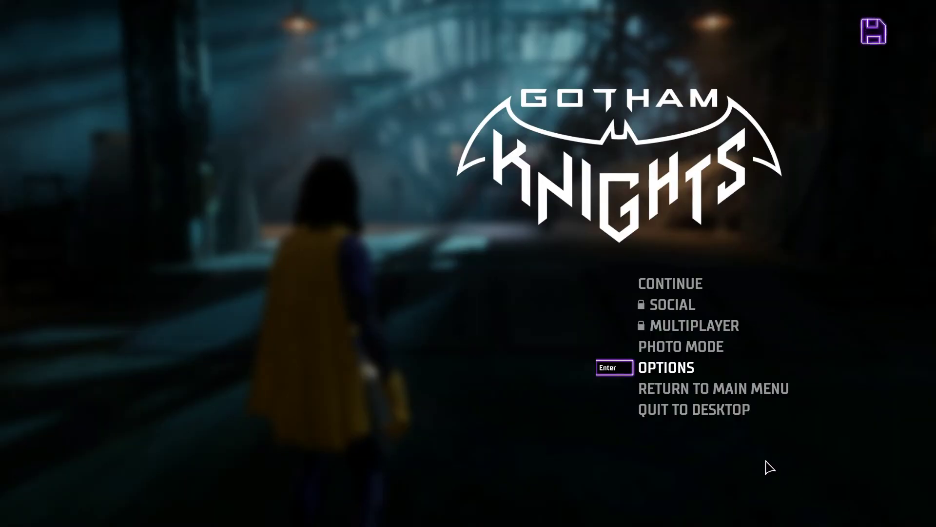
click(714, 412)
click(609, 285)
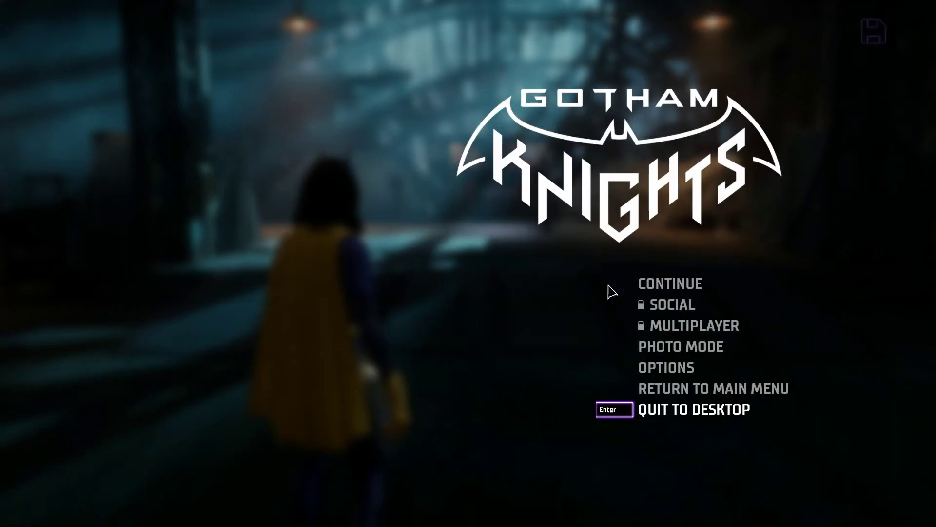